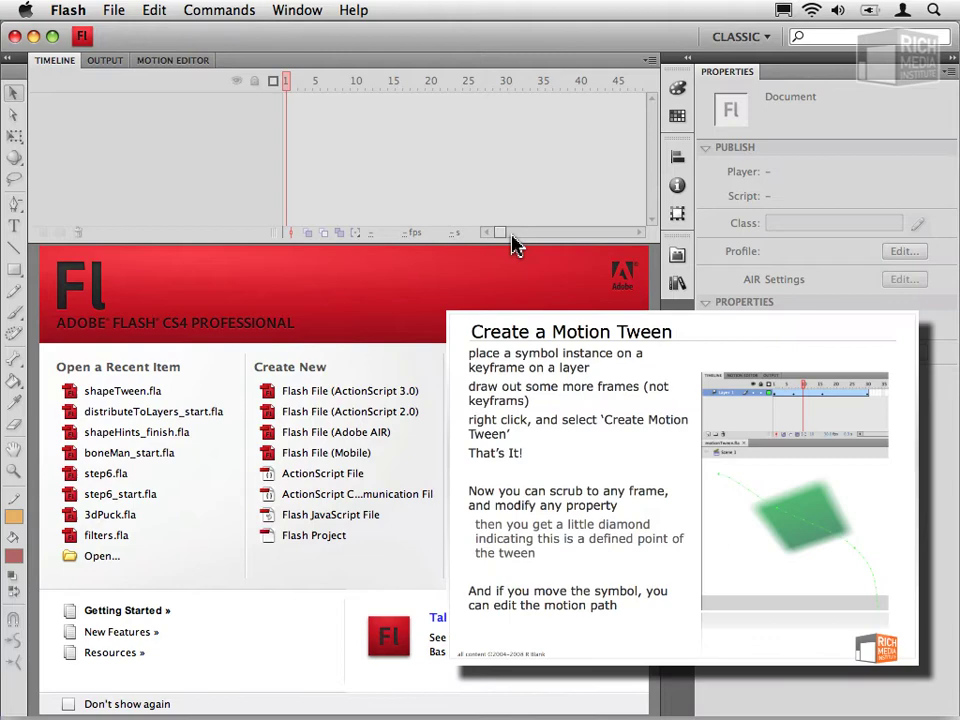
Draw a dark red rectangle left of stage centre and thicken its orange stroke to 10.70.
click(410, 394)
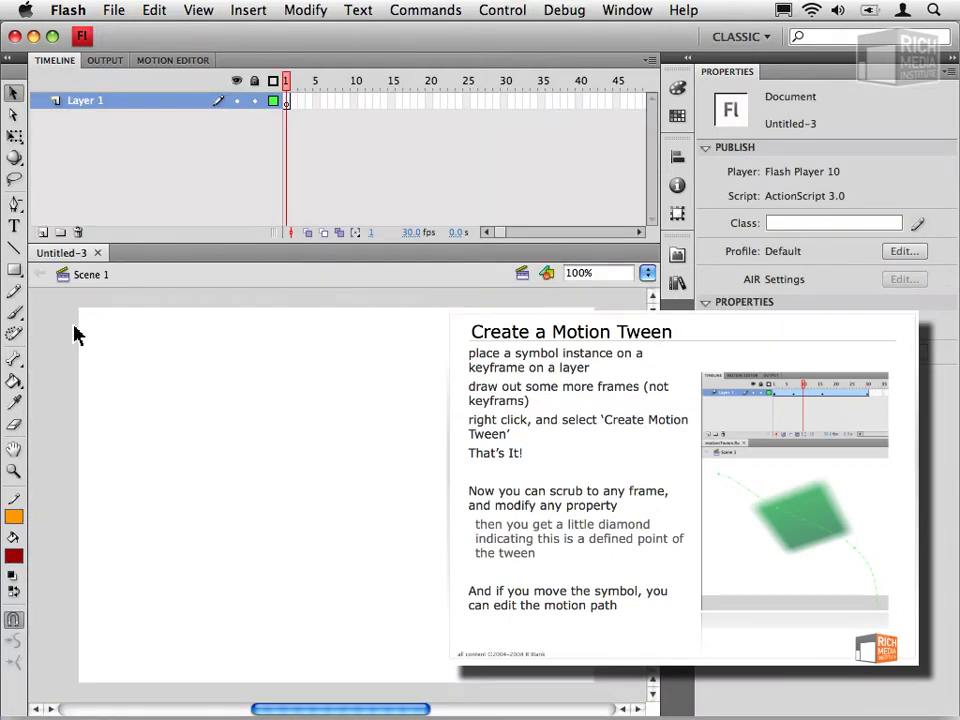
click(12, 271)
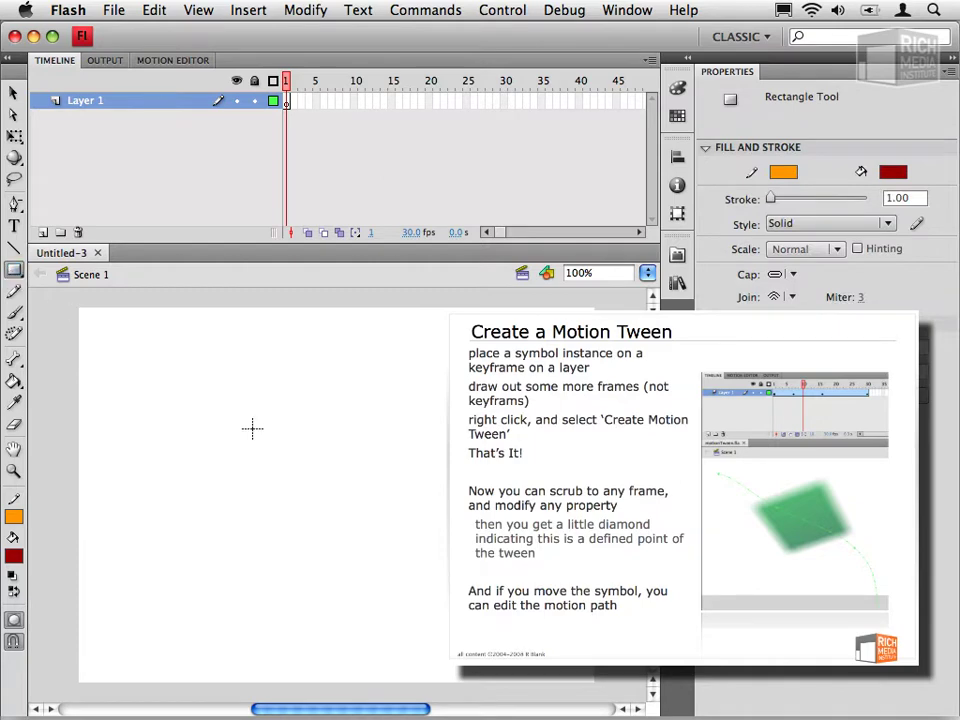
drag(221, 404, 341, 503)
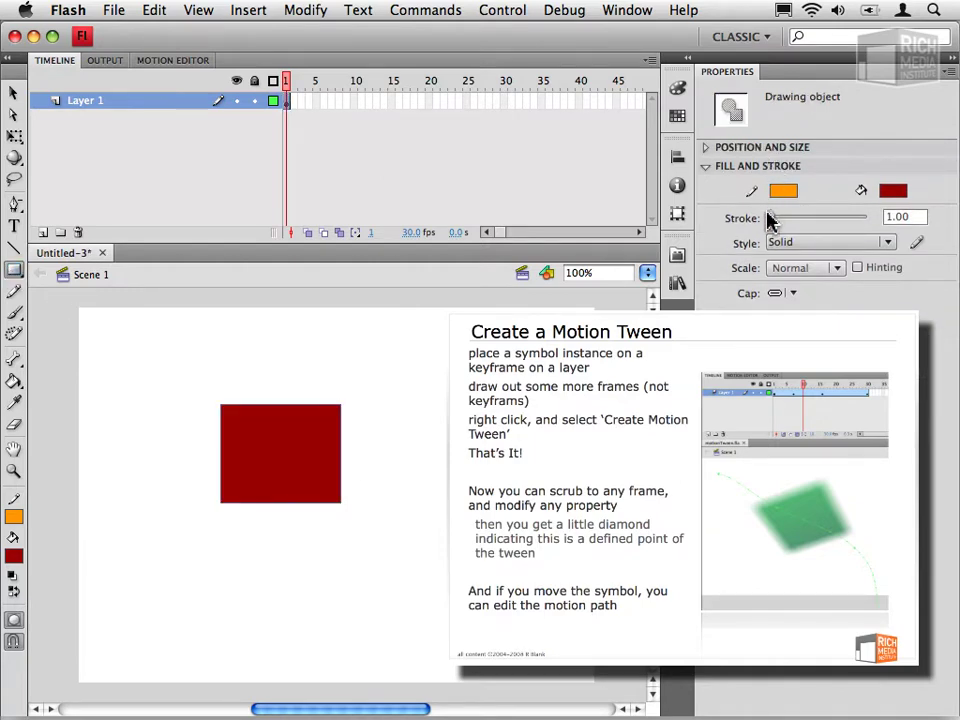
drag(772, 217, 777, 222)
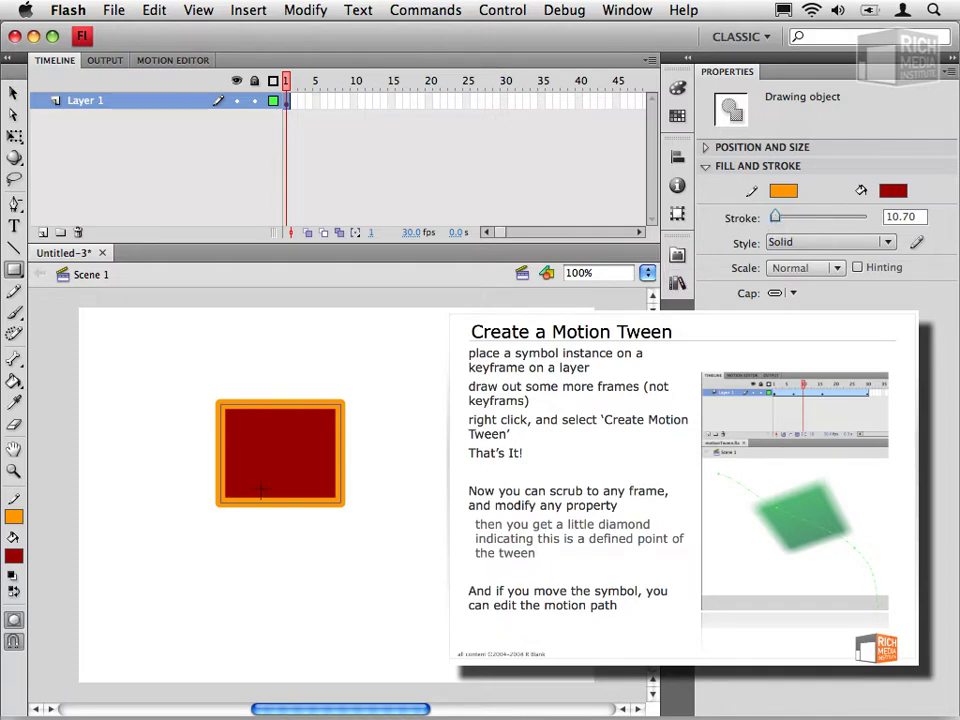
Apply a motion tween, accept conversion to Movie Clip Symbol 1, and show the library.
right_click(267, 437)
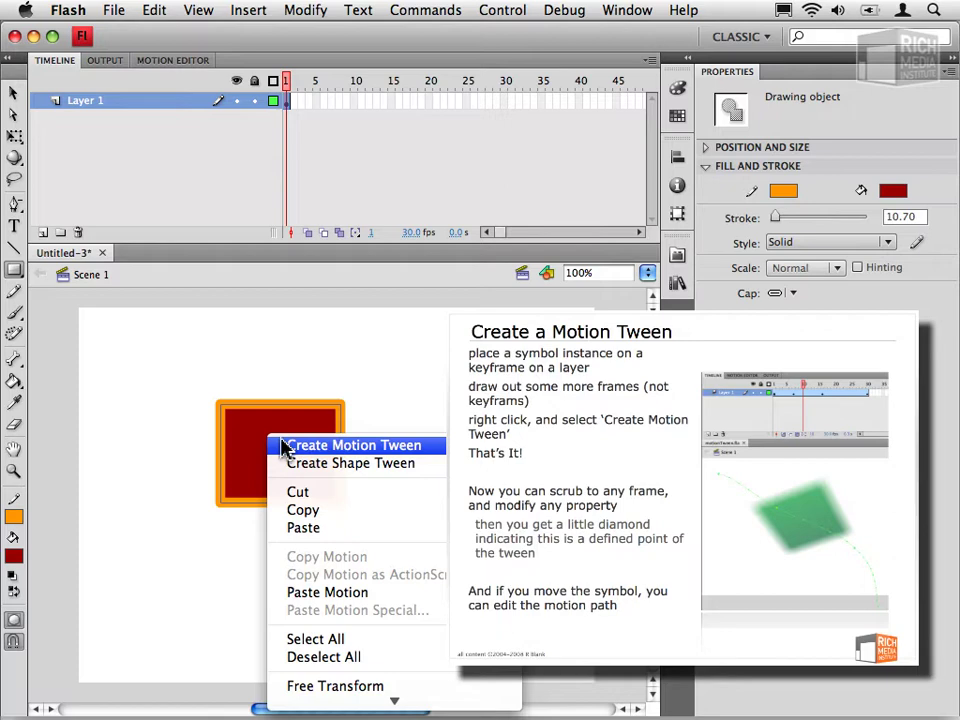
click(283, 447)
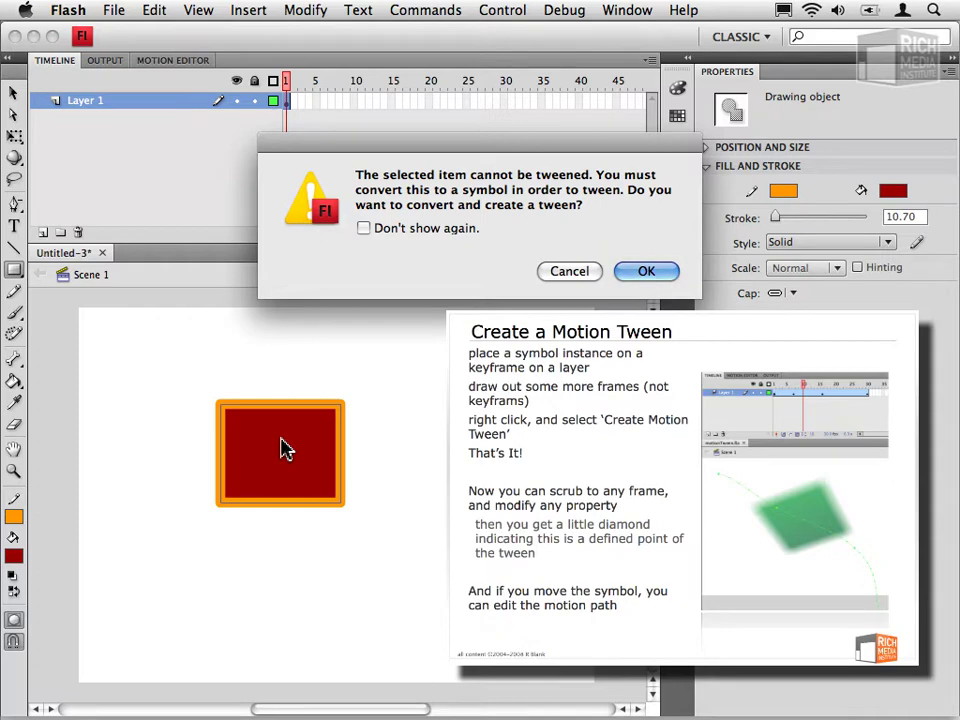
click(647, 273)
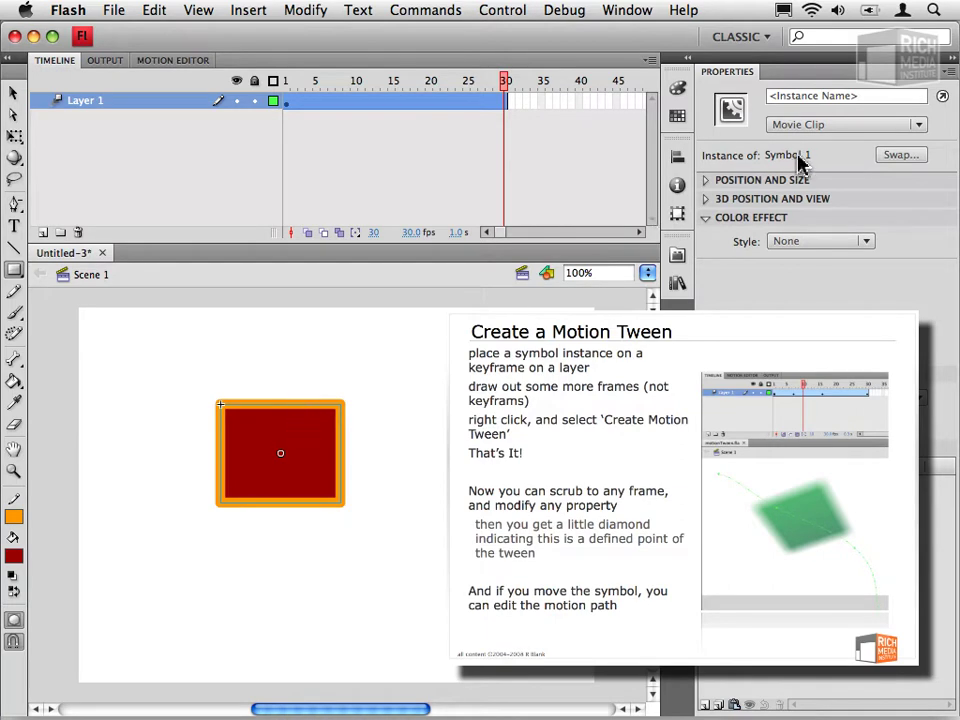
click(686, 291)
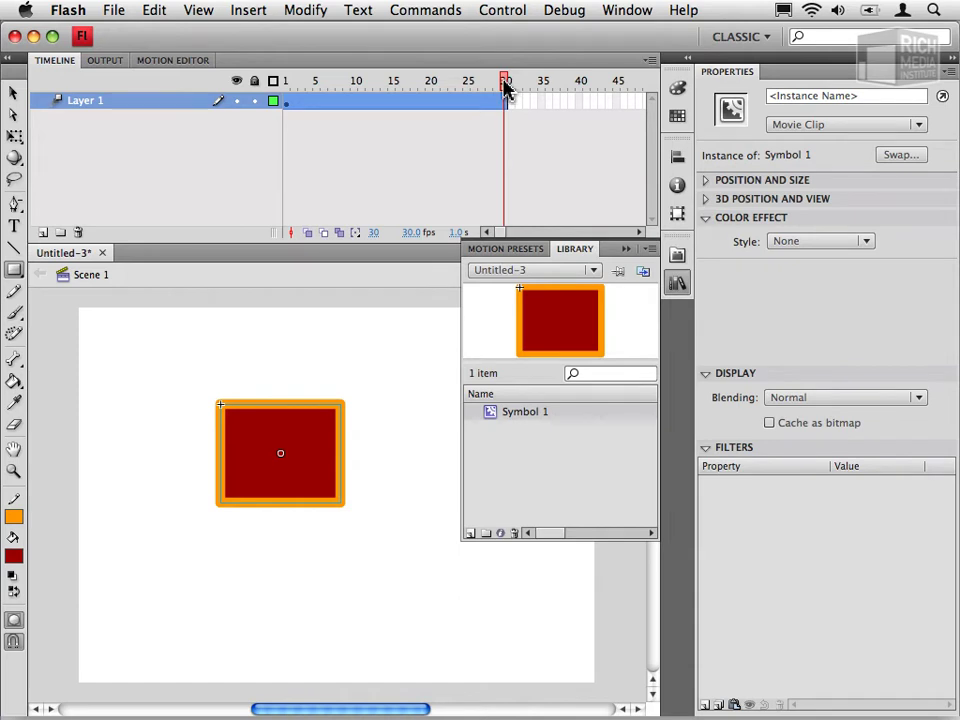
Hide the library and move the rectangle to the lower right at frame 20, creating a straight path.
key(super+l)
drag(505, 86, 281, 101)
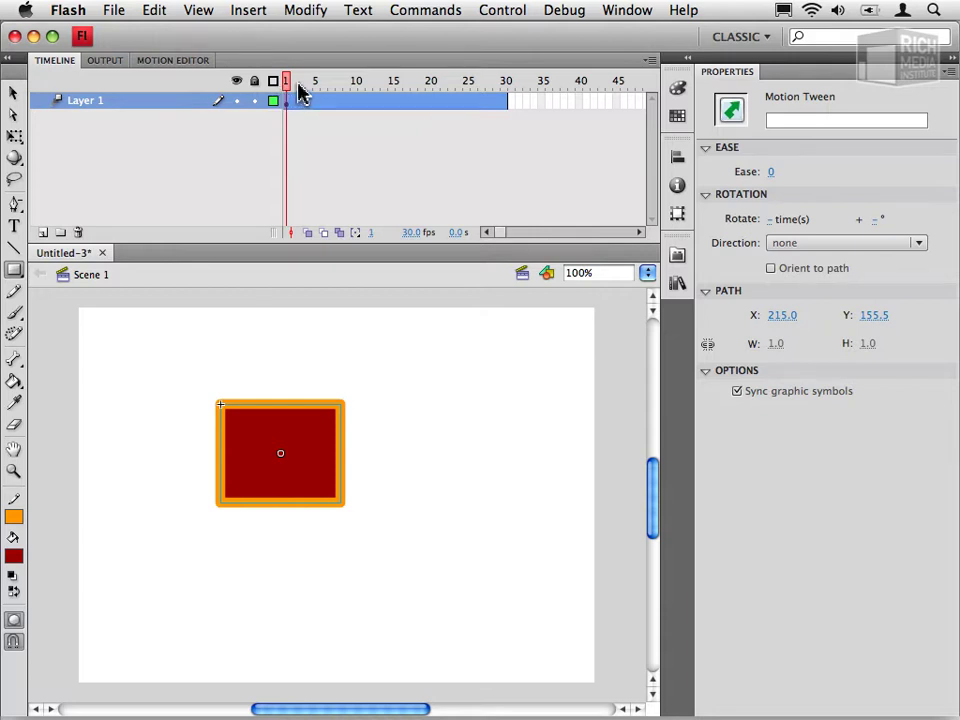
drag(290, 90, 428, 95)
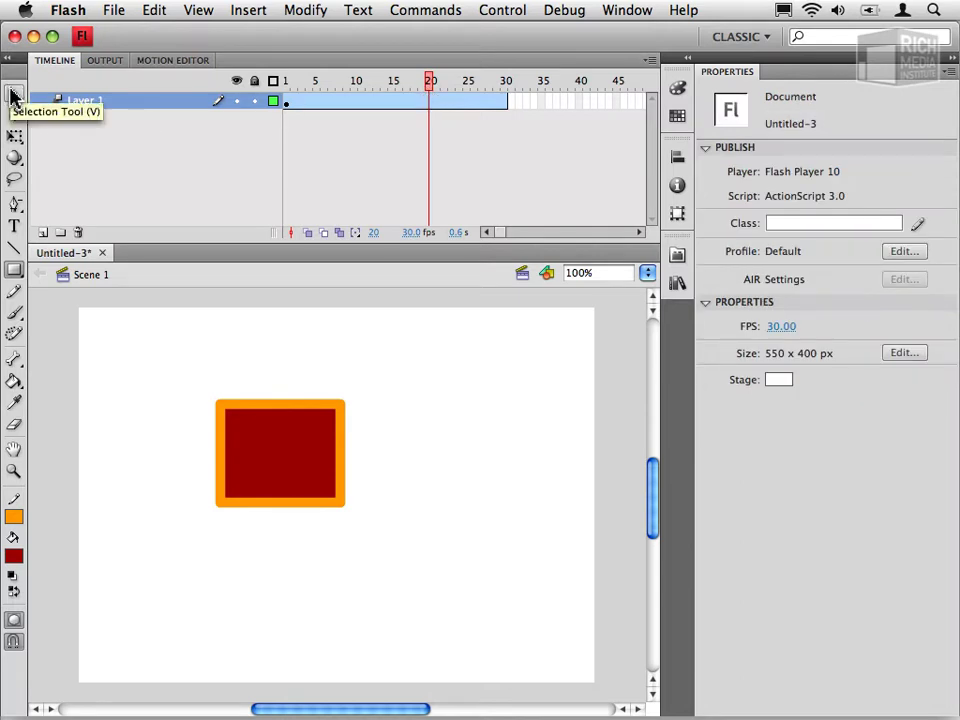
click(13, 95)
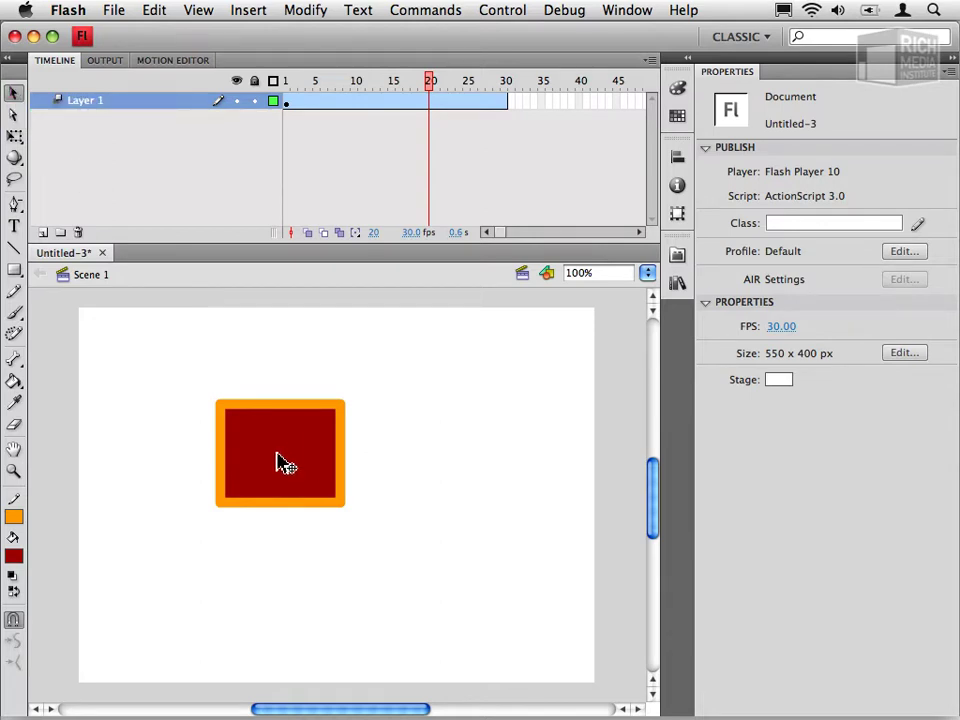
drag(285, 463, 495, 606)
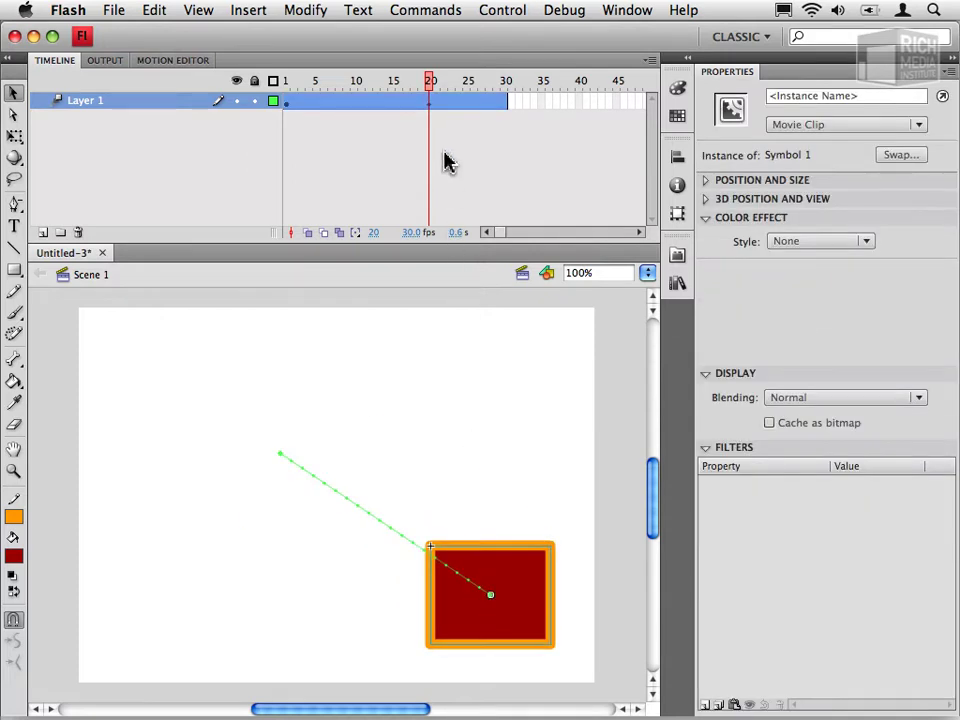
mouse_move(432, 87)
mouse_down()
mouse_move(285, 77)
mouse_move(433, 86)
mouse_move(432, 96)
mouse_up()
click(432, 98)
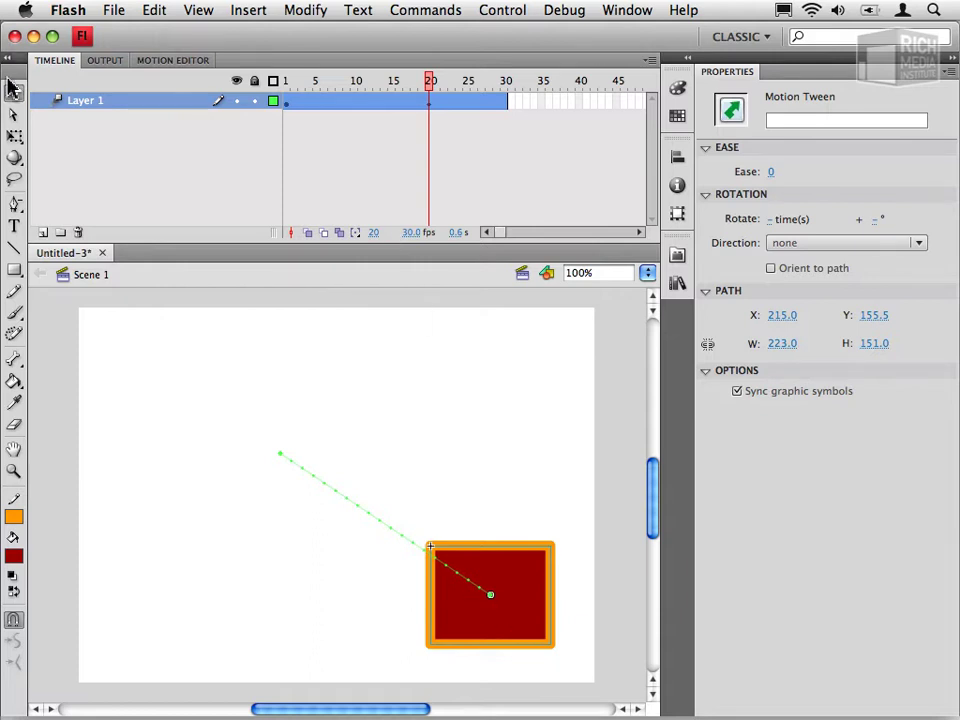
Rotate the rectangle clockwise at frame 20, then raise it up and right at frame 10.
click(14, 136)
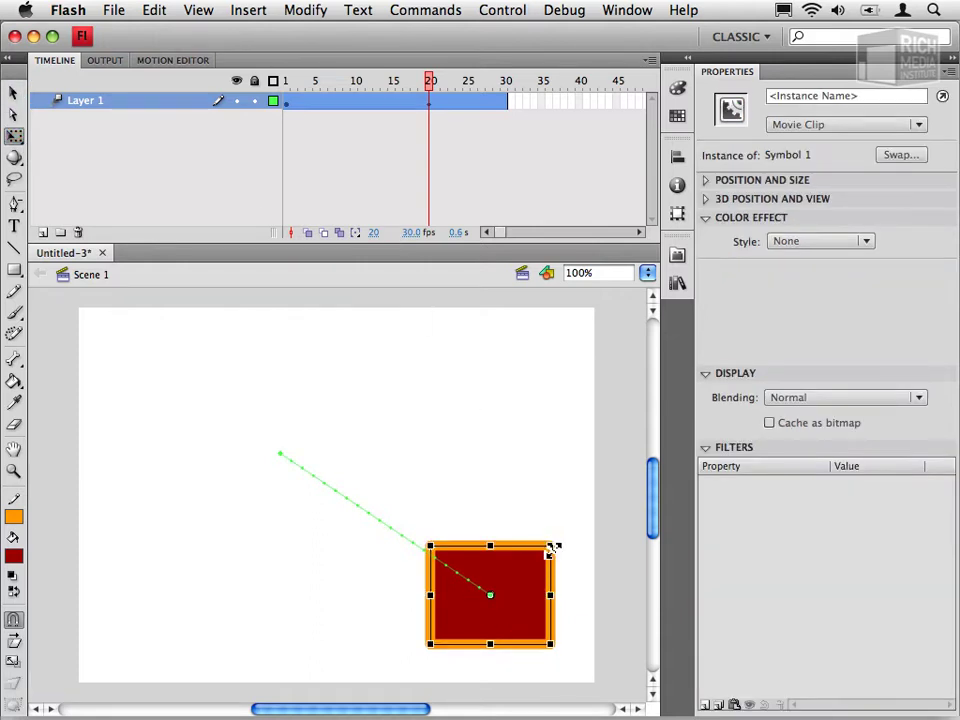
drag(552, 540, 583, 609)
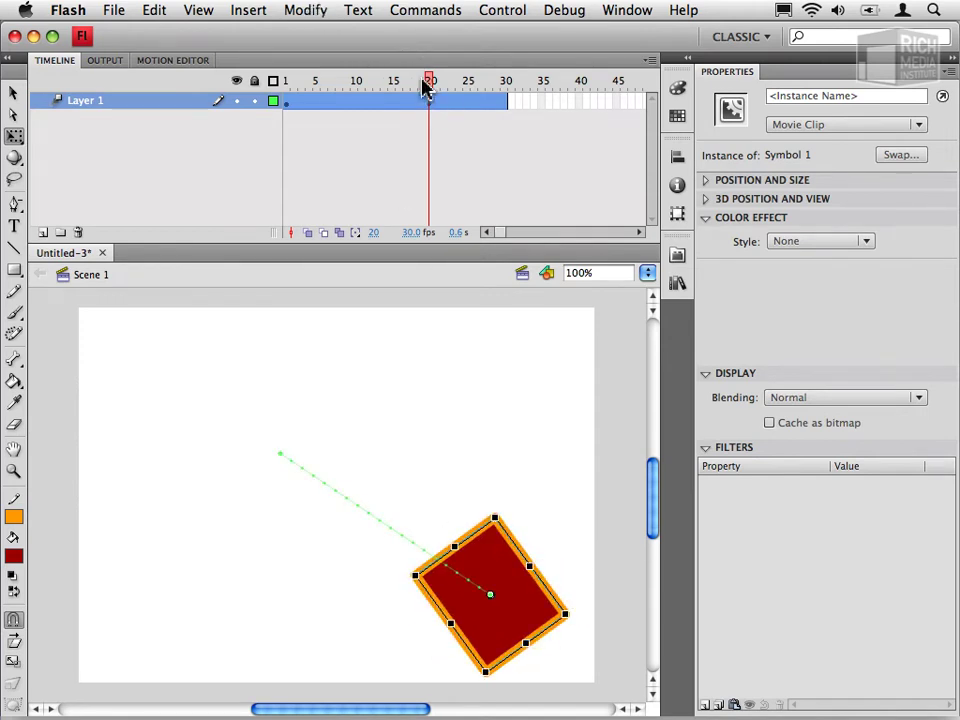
drag(429, 84, 359, 86)
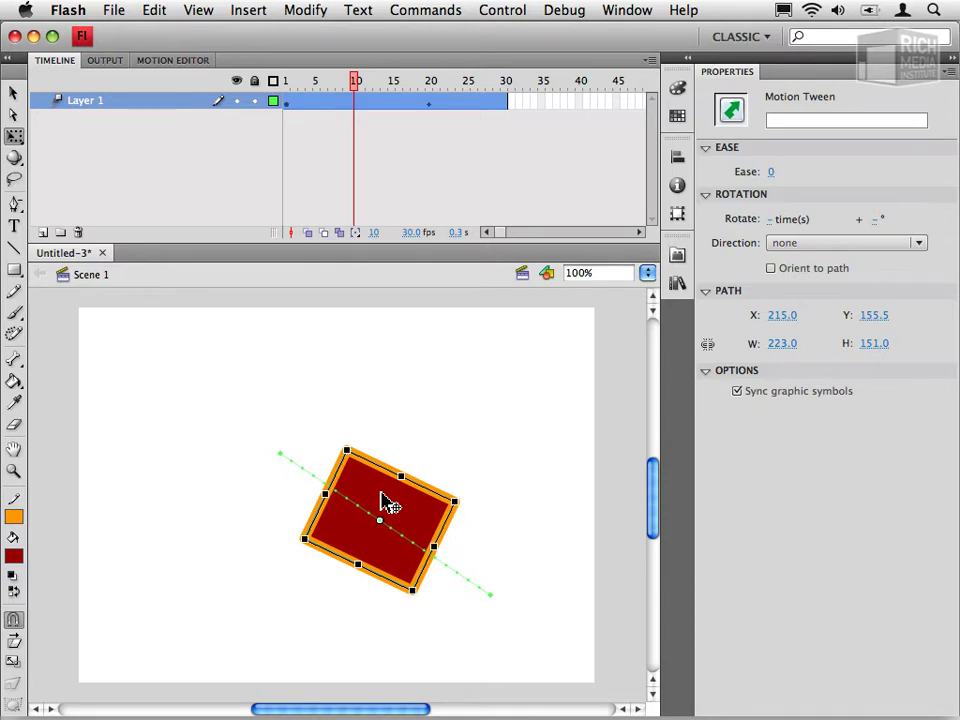
drag(388, 503, 447, 401)
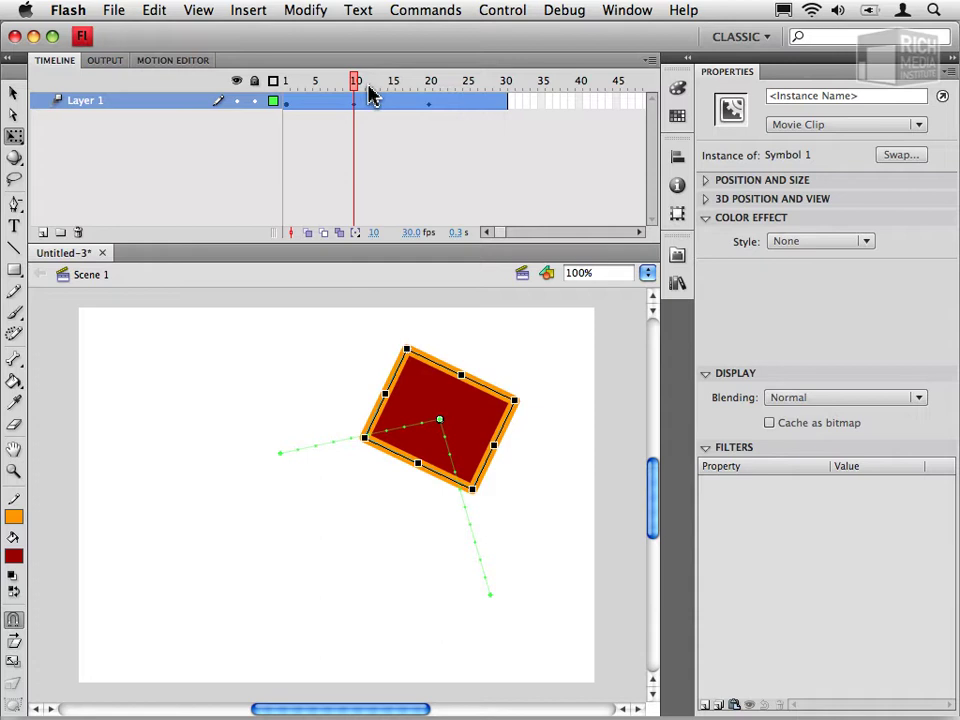
drag(354, 81, 291, 103)
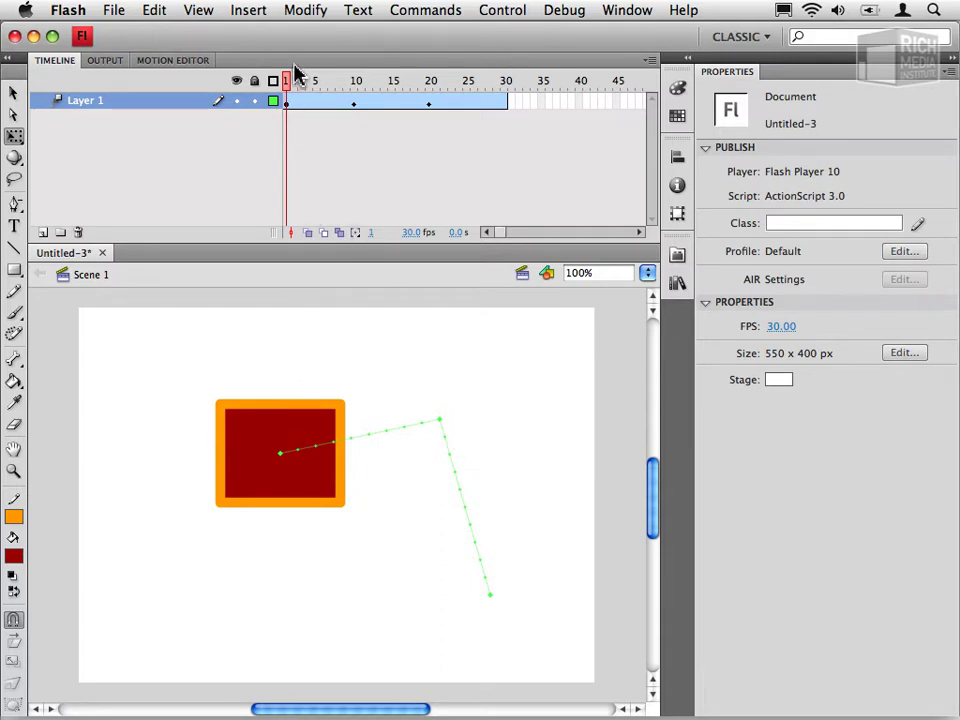
Bend both motion-path segments into curves, bowing the lower one outward to the right.
drag(290, 88, 343, 96)
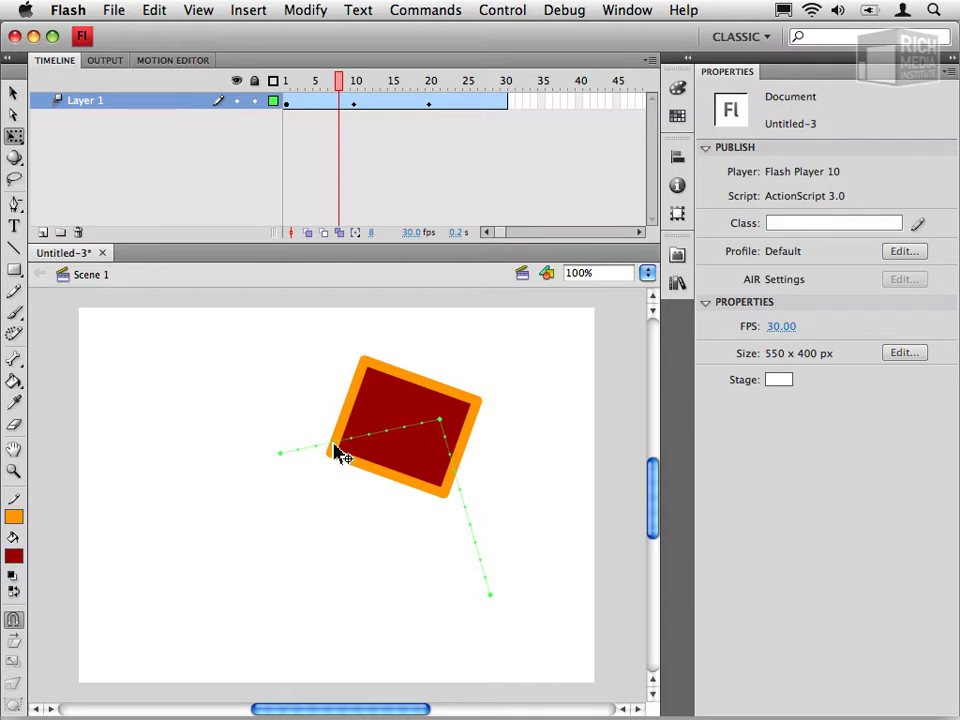
key(v)
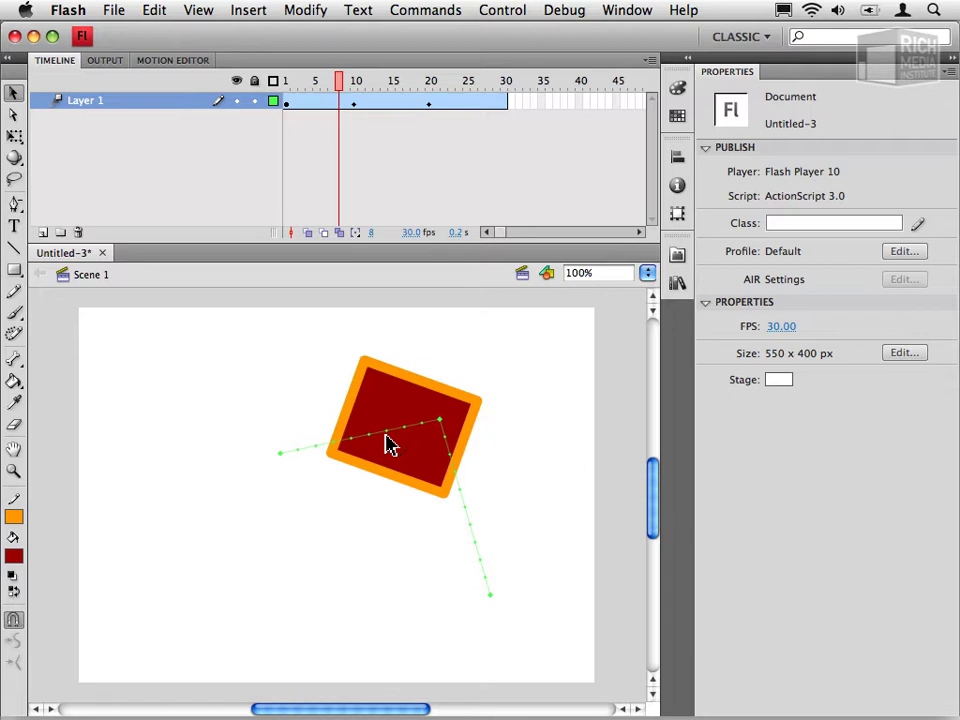
drag(390, 446, 393, 510)
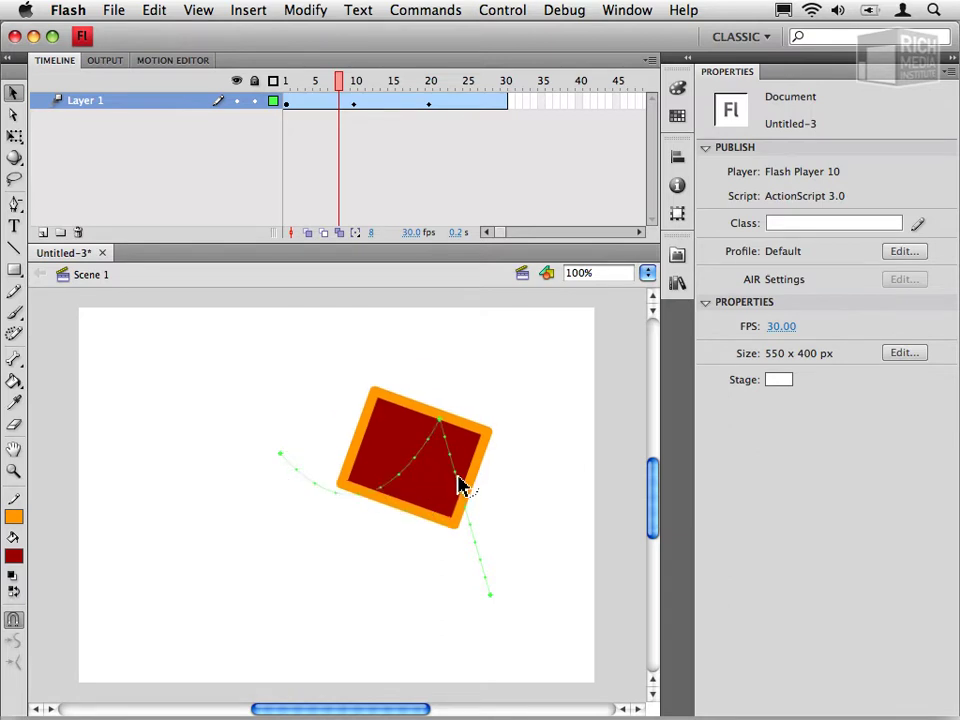
drag(459, 489, 531, 437)
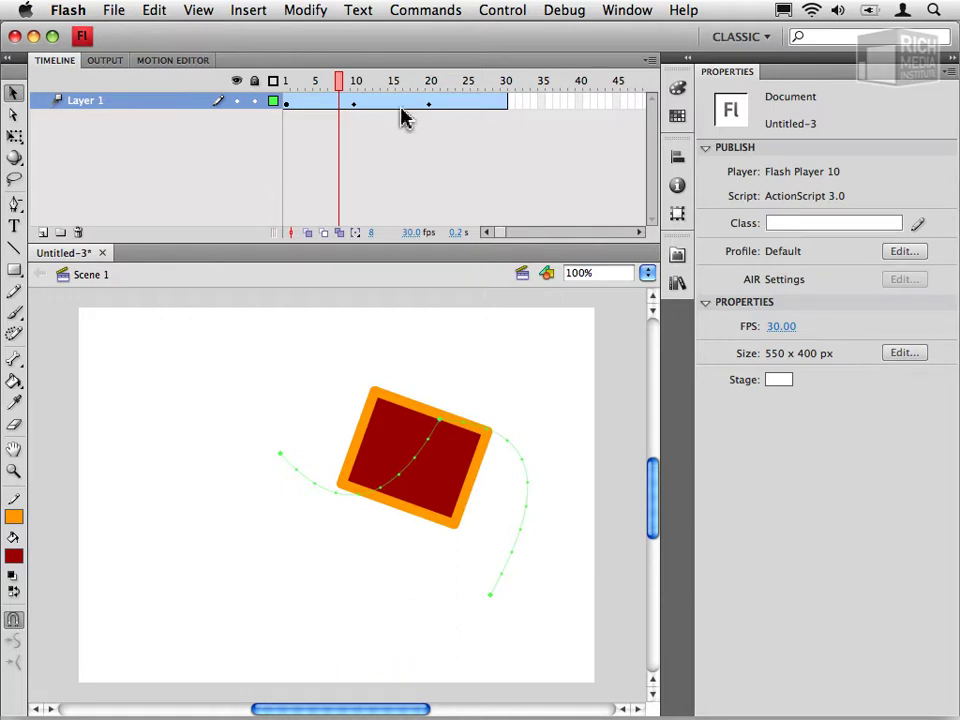
mouse_move(338, 88)
mouse_down()
mouse_move(455, 112)
mouse_move(362, 100)
mouse_move(294, 105)
mouse_move(270, 92)
mouse_move(465, 122)
mouse_up()
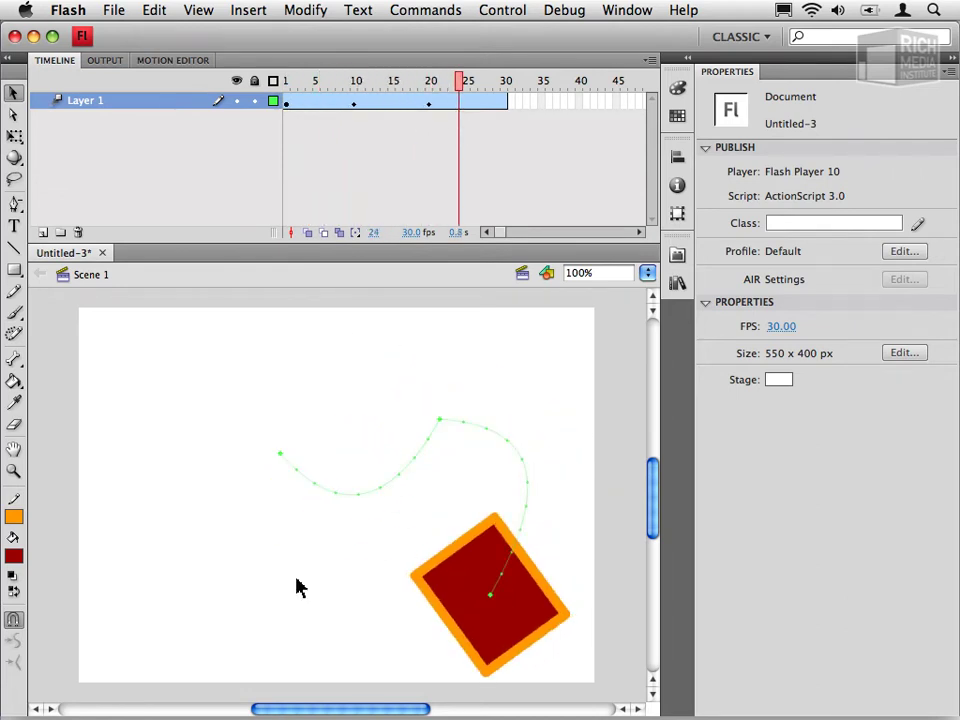
Drag the motion path up and to the left on the stage.
click(440, 433)
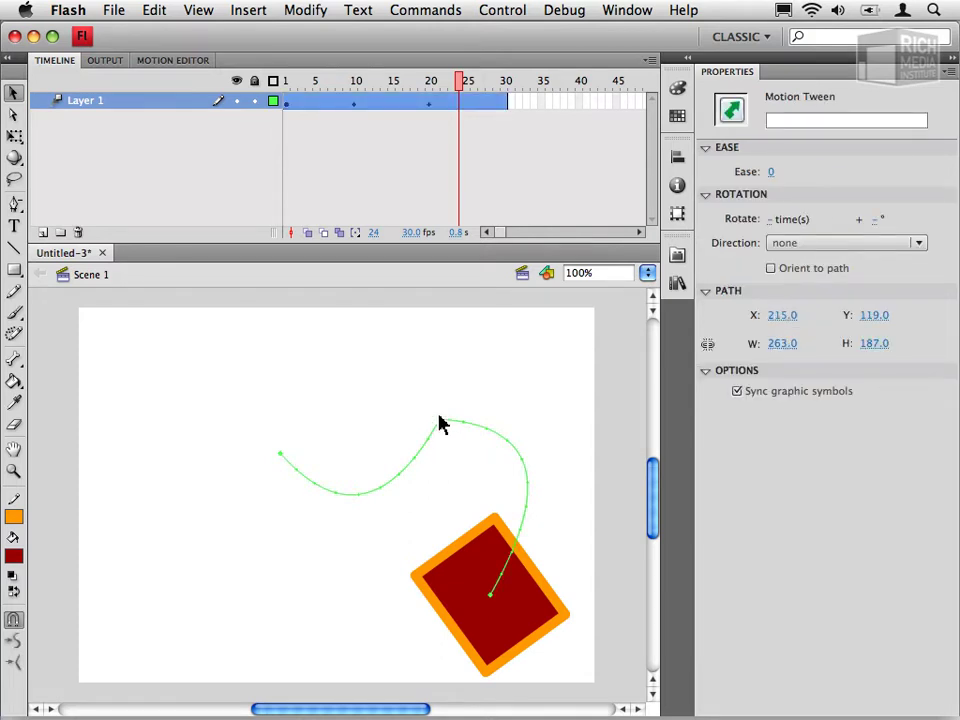
drag(439, 428, 258, 338)
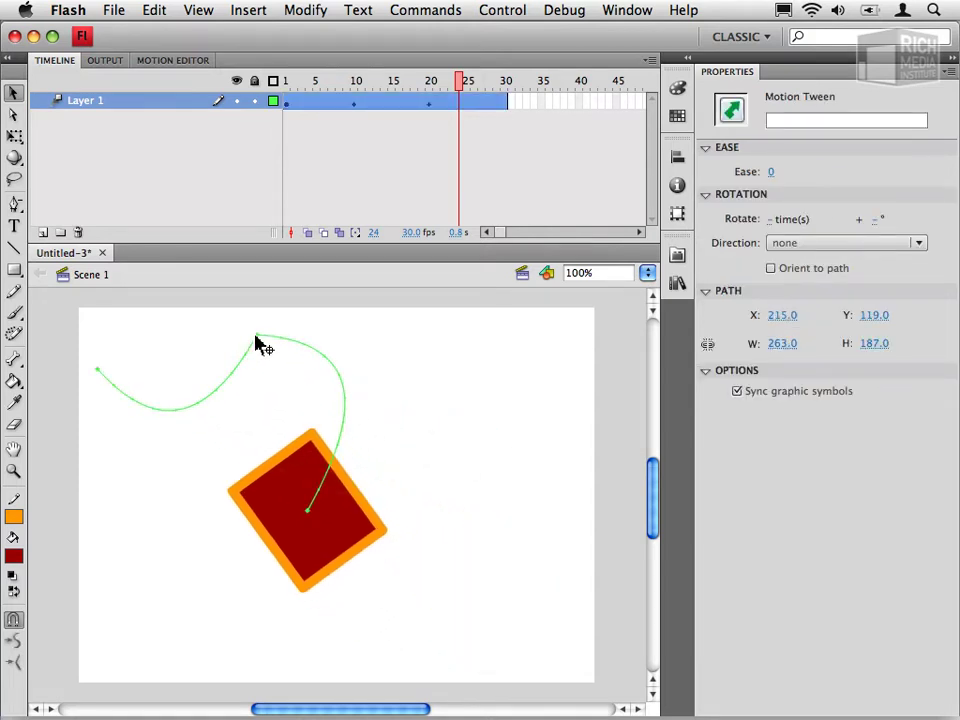
drag(311, 72, 426, 99)
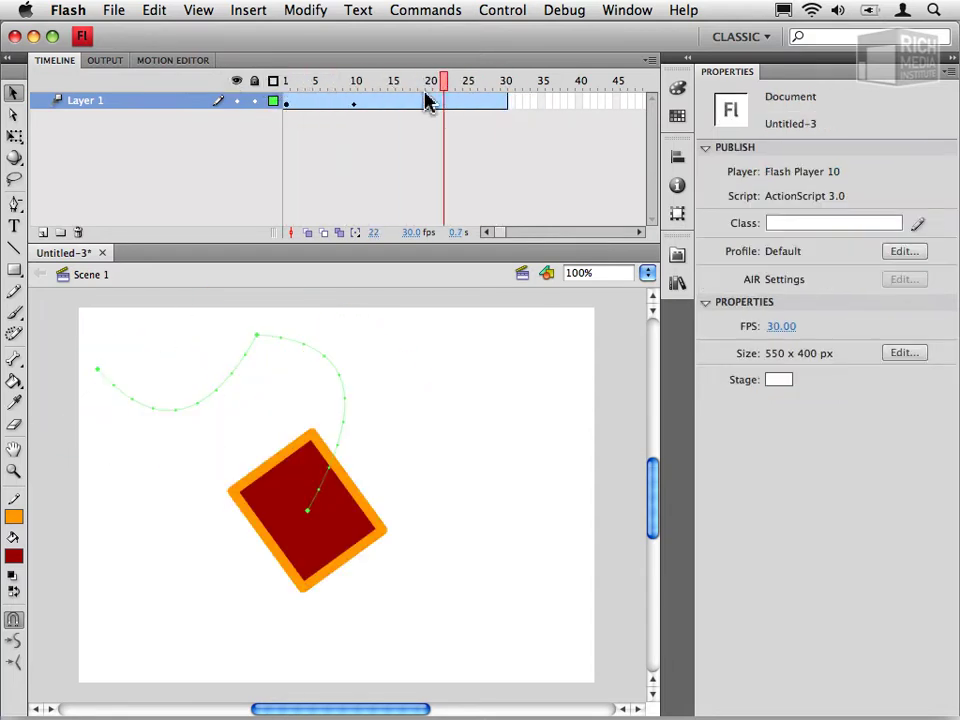
Scale the motion path down using the Free Transform top-left handle.
click(259, 339)
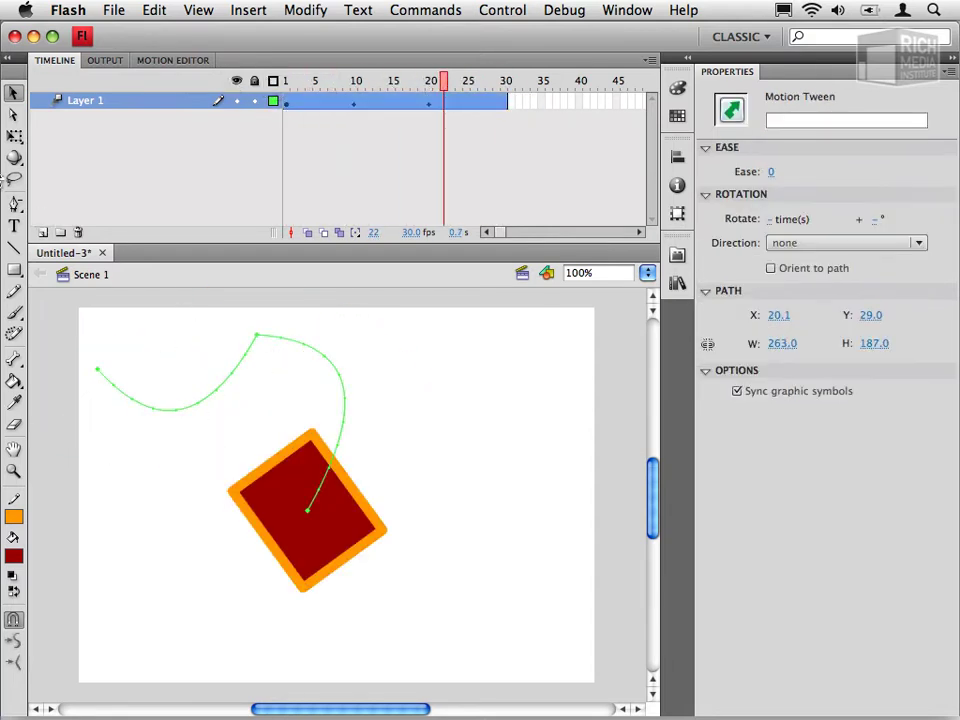
click(11, 141)
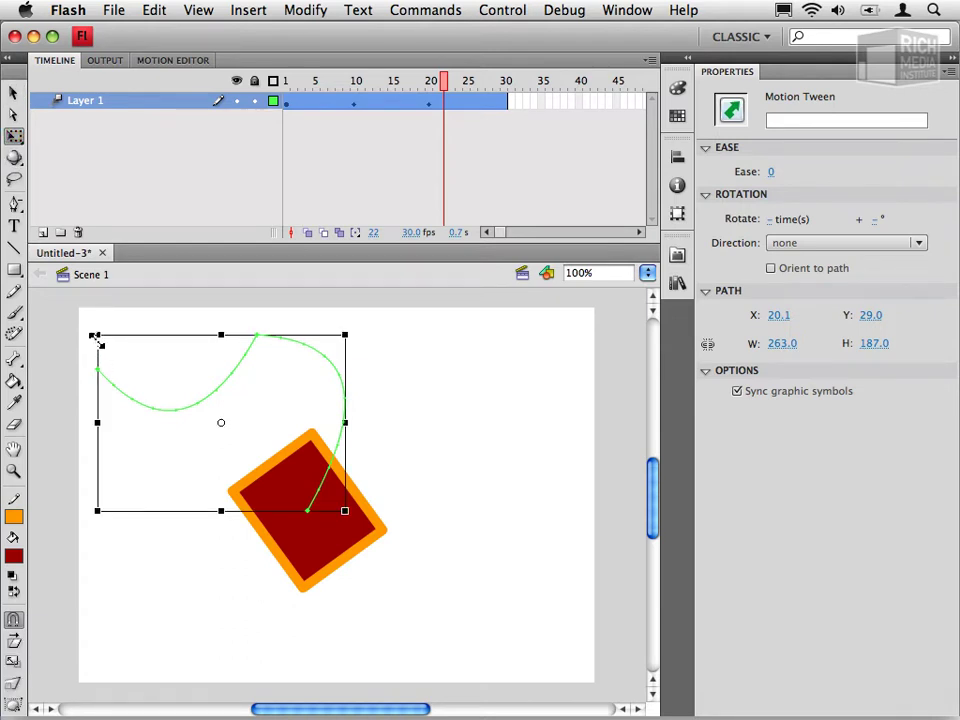
drag(97, 335, 236, 433)
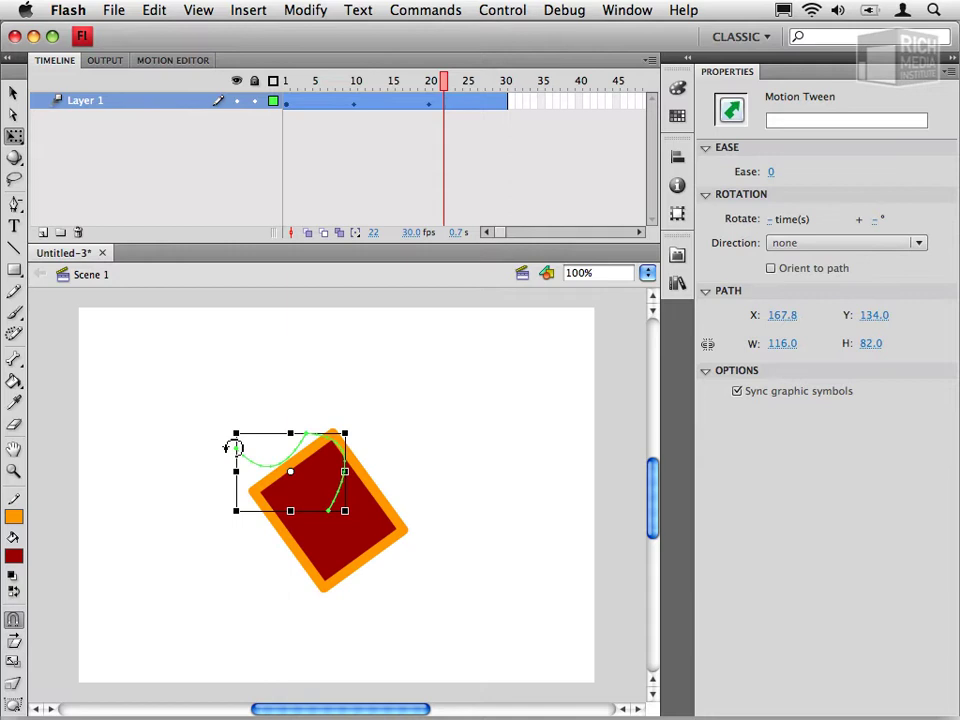
mouse_move(287, 80)
mouse_down()
mouse_move(469, 129)
mouse_move(260, 95)
mouse_move(461, 103)
mouse_move(280, 103)
mouse_up()
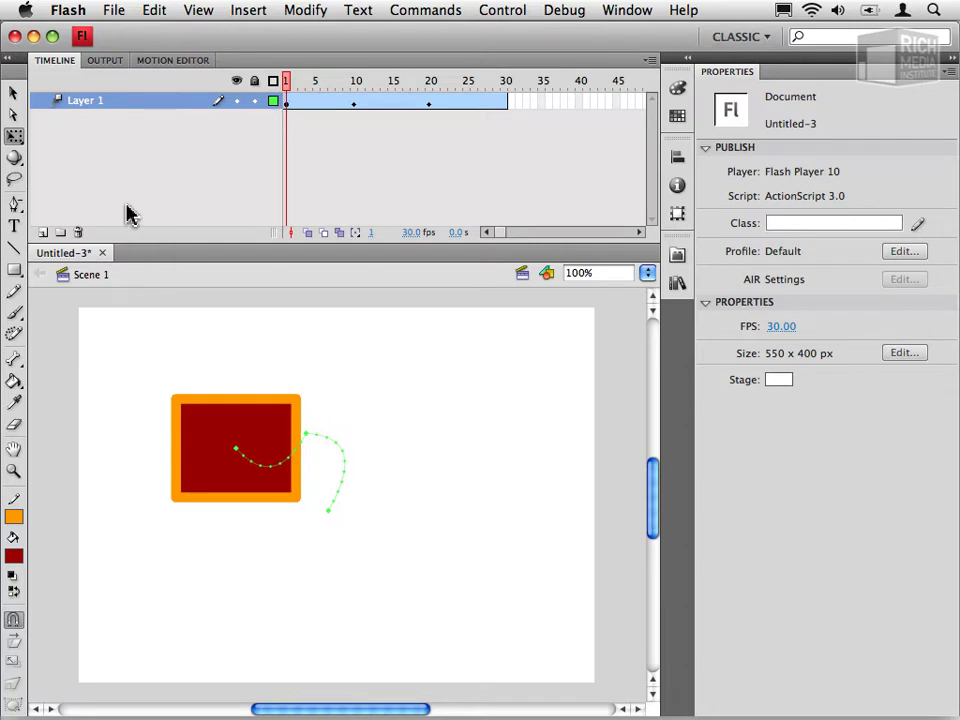
Stretch the motion path down and right from its bottom-right handle, then preview the tween.
click(306, 437)
click(323, 547)
click(307, 440)
drag(345, 513, 320, 650)
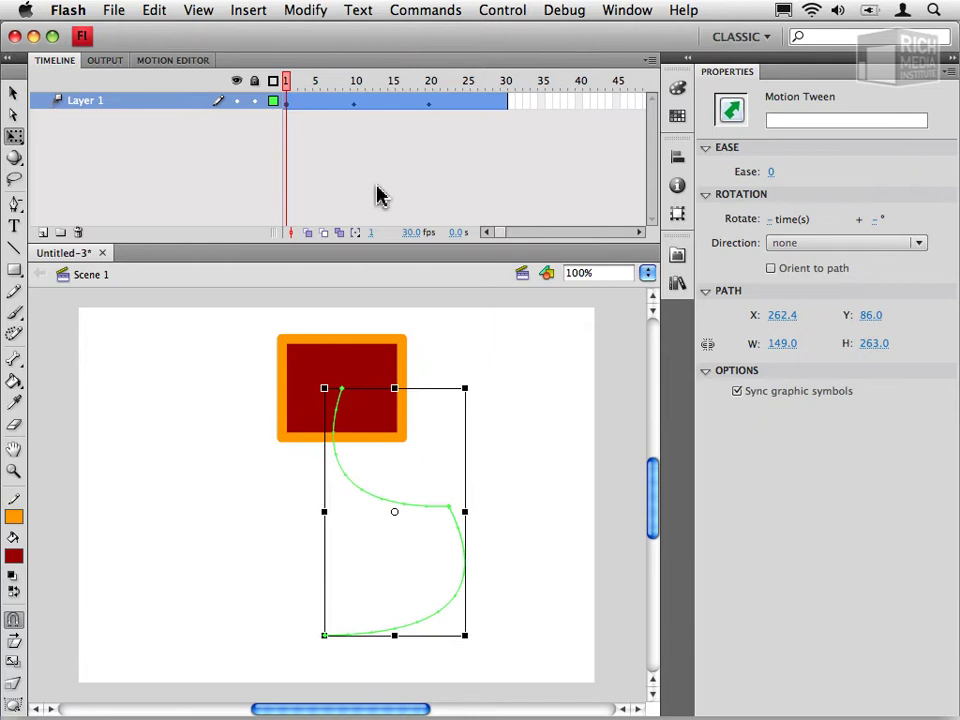
drag(291, 82, 272, 100)
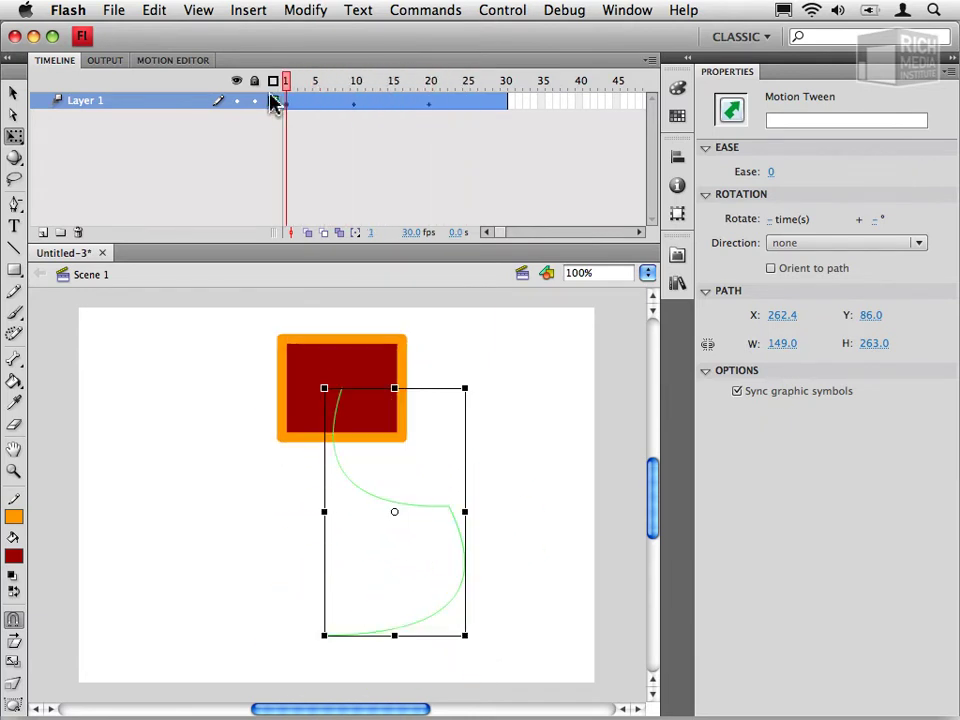
click(217, 627)
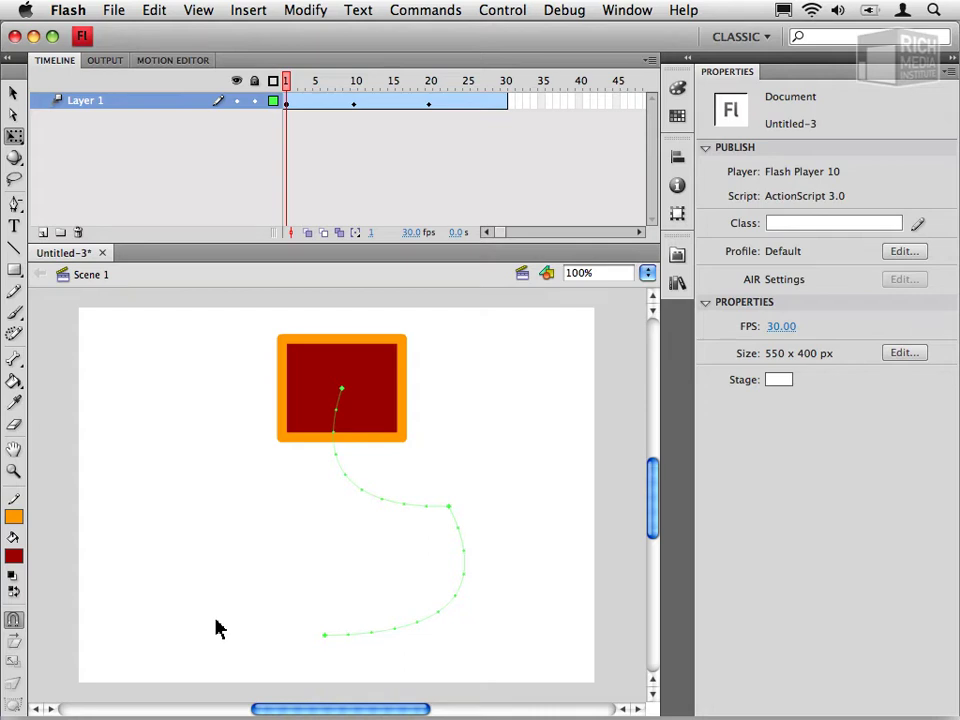
Open the tween in the Motion Editor, collapse Properties, and enlarge the editor panel.
click(292, 106)
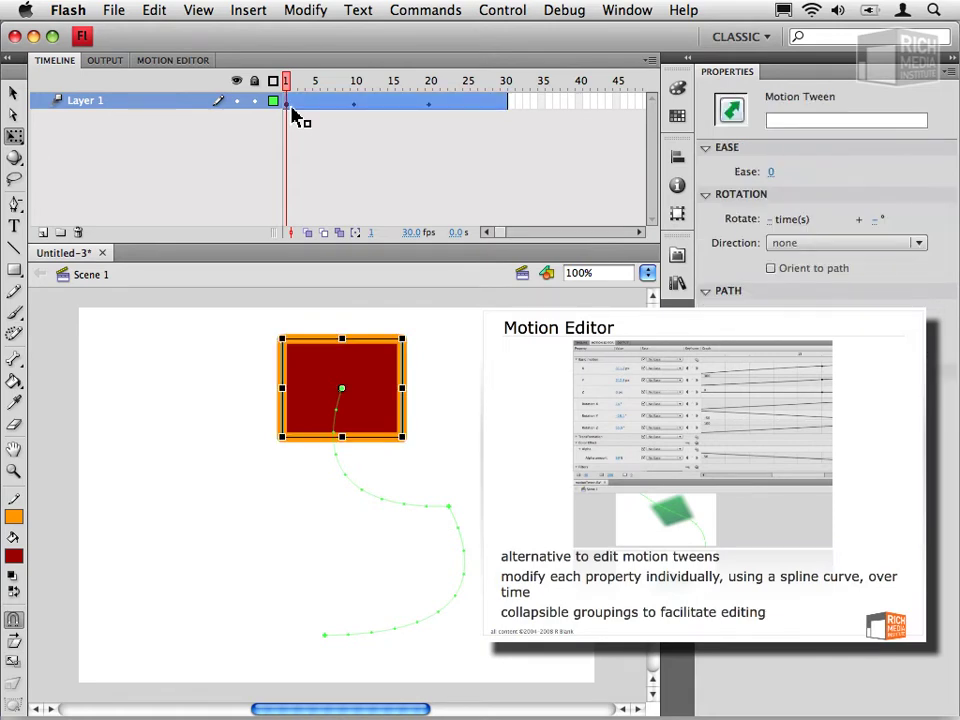
click(178, 62)
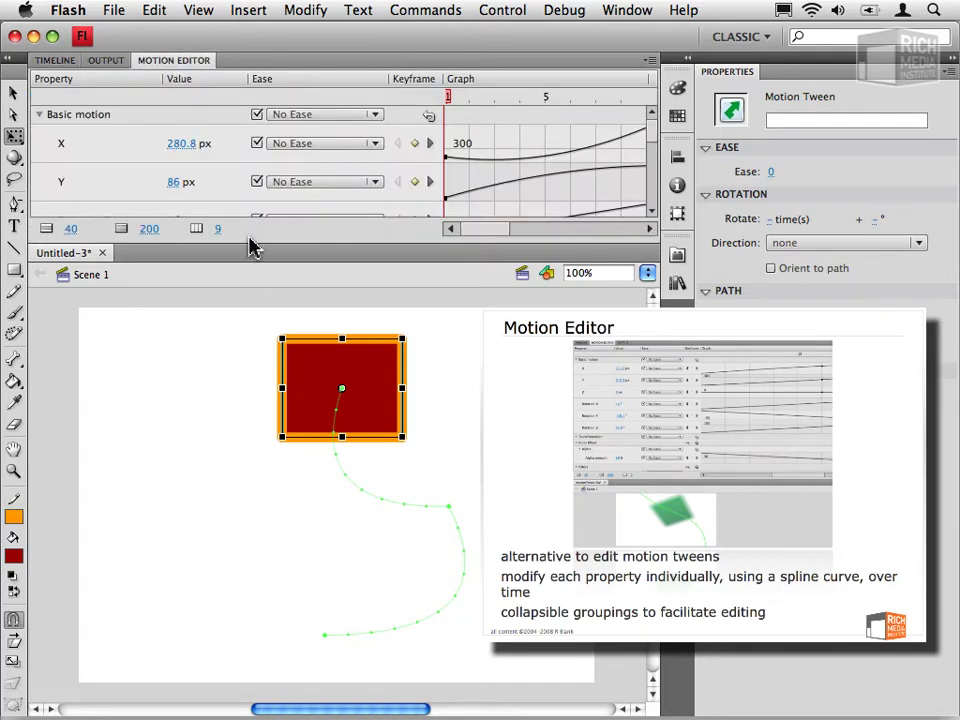
click(952, 58)
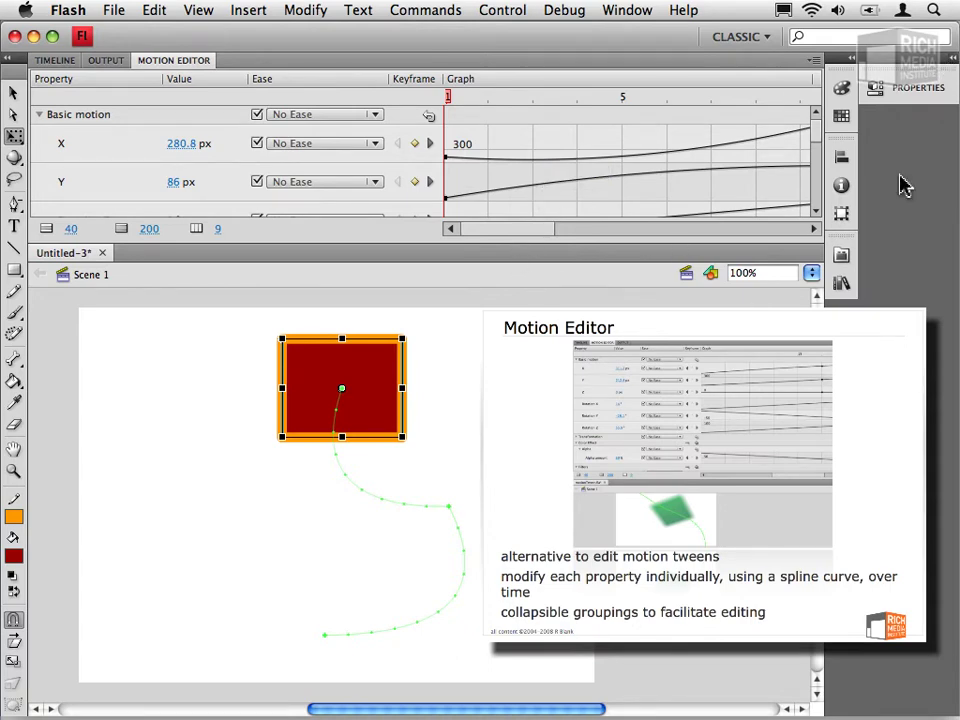
drag(860, 81, 955, 80)
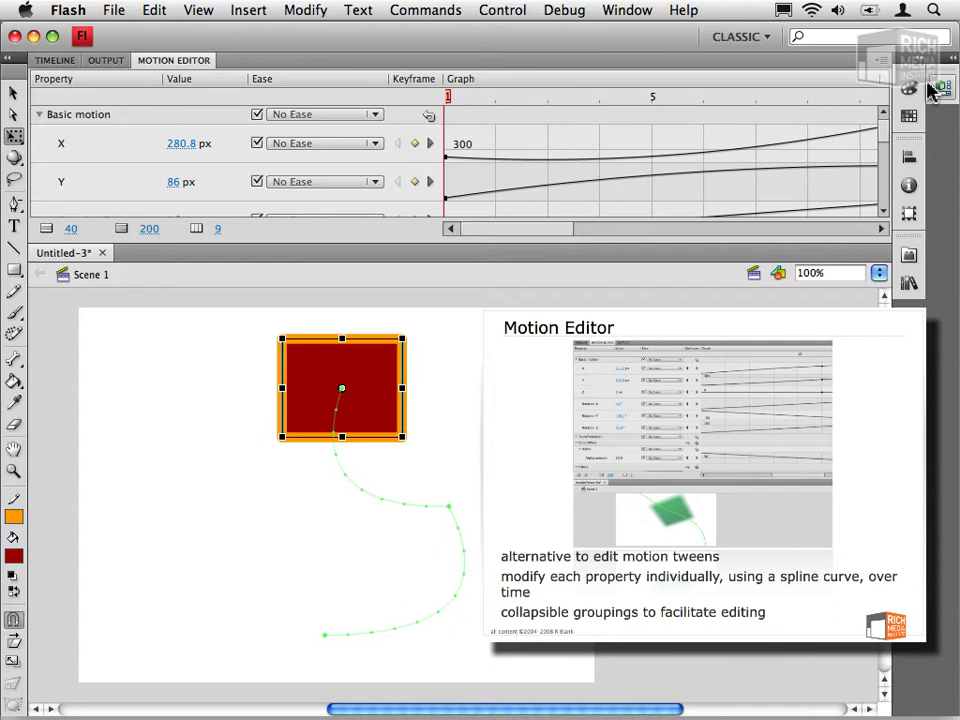
drag(499, 240, 506, 410)
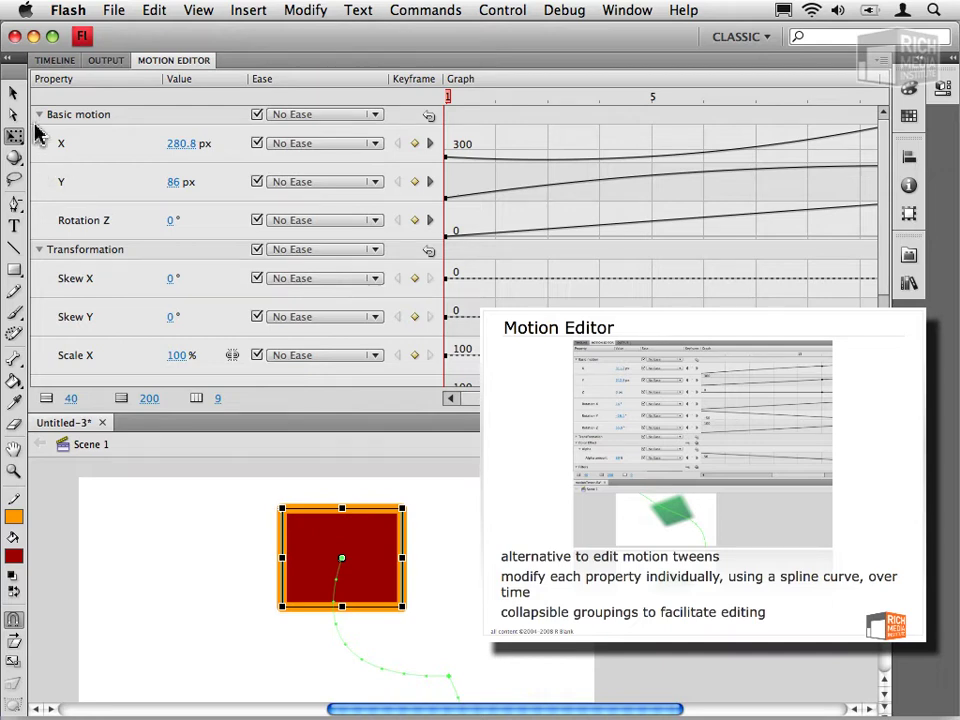
Collapse the Basic motion, Transformation and Eases groups, then re-expand Basic motion.
click(38, 115)
click(38, 134)
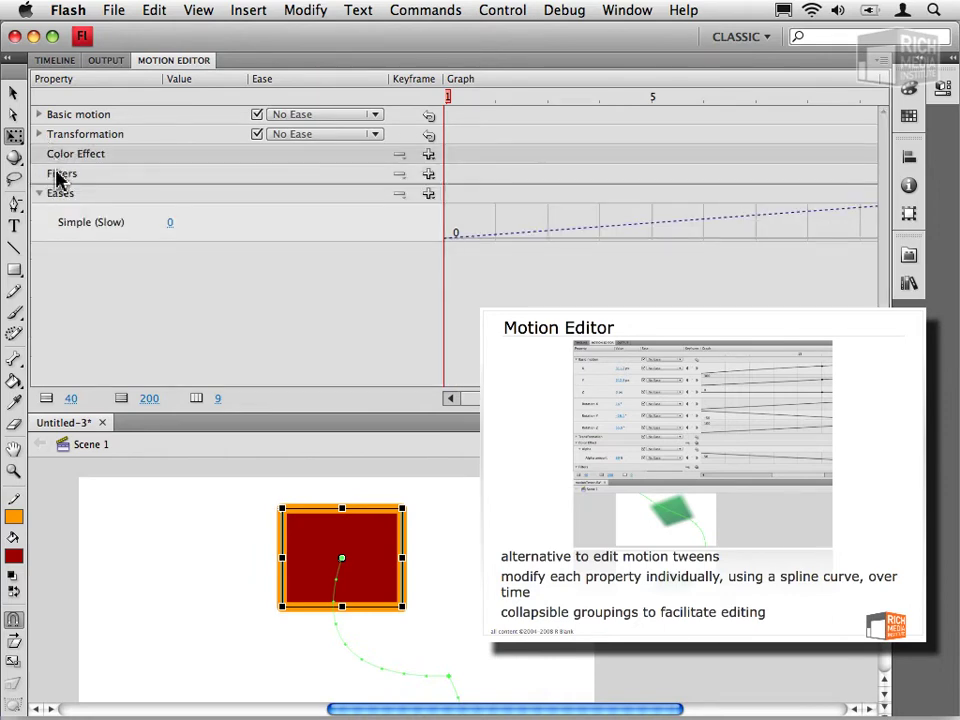
click(38, 194)
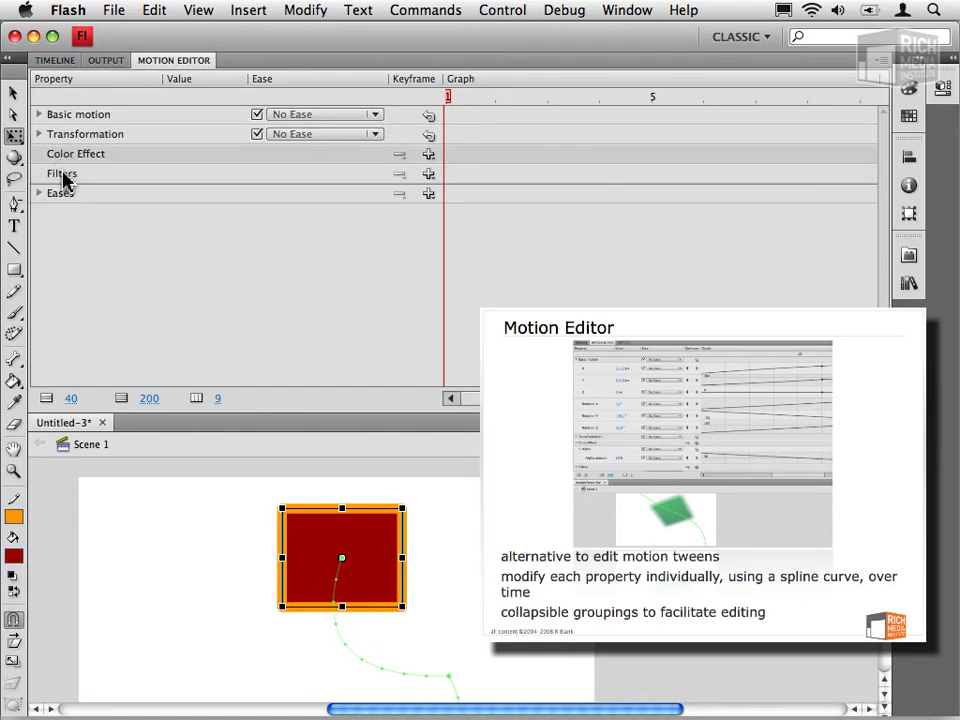
click(63, 177)
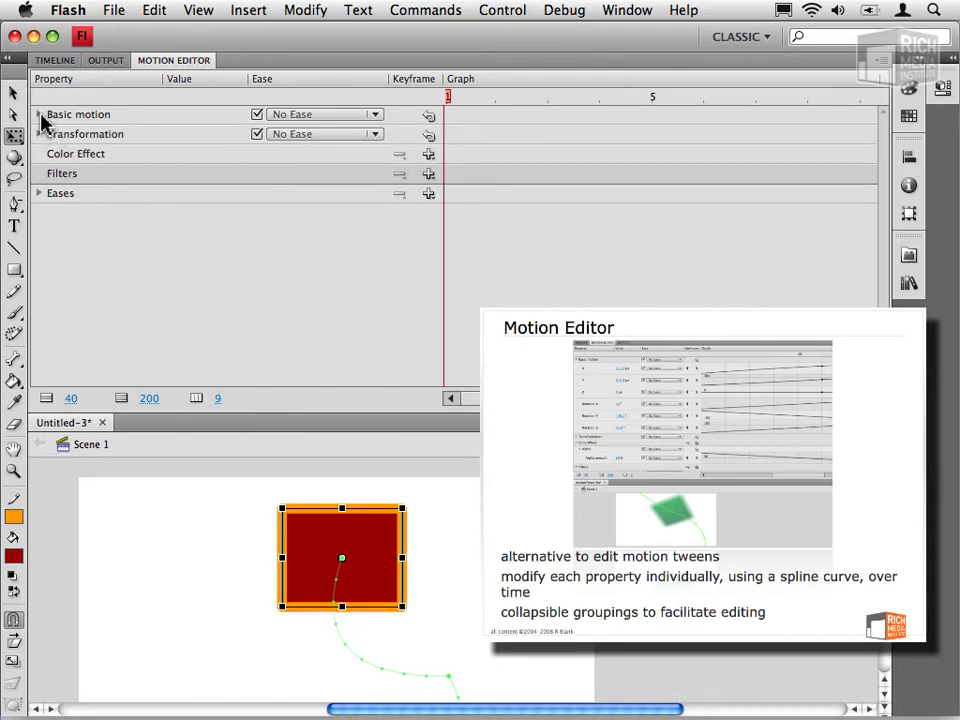
click(40, 114)
Expand the X, Y and Rotation Z curve graphs in turn, ending with X enlarged.
click(83, 148)
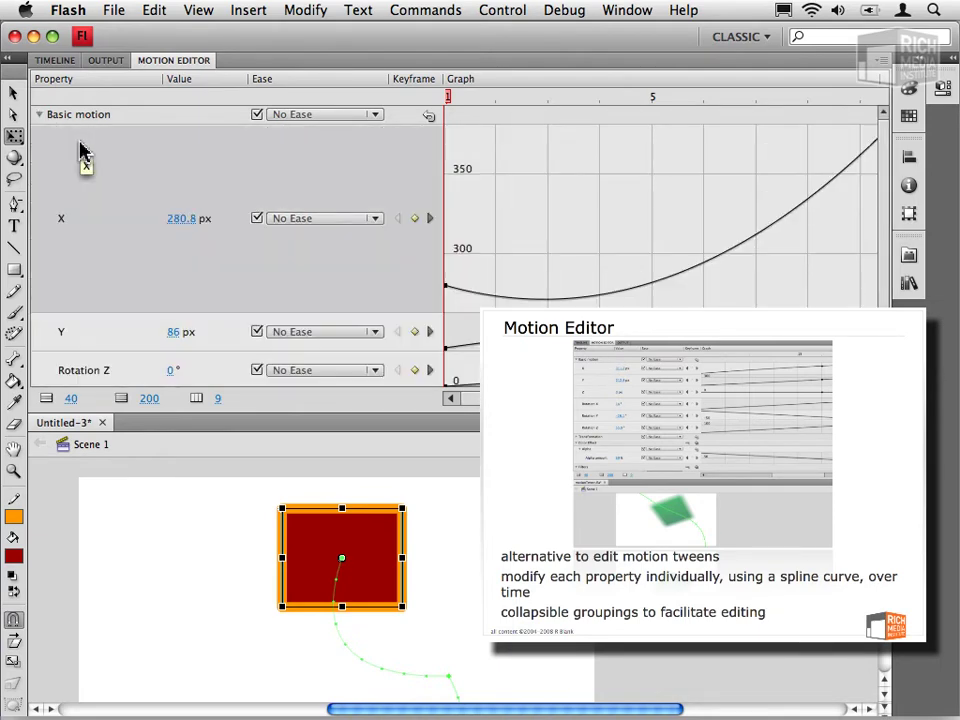
click(79, 322)
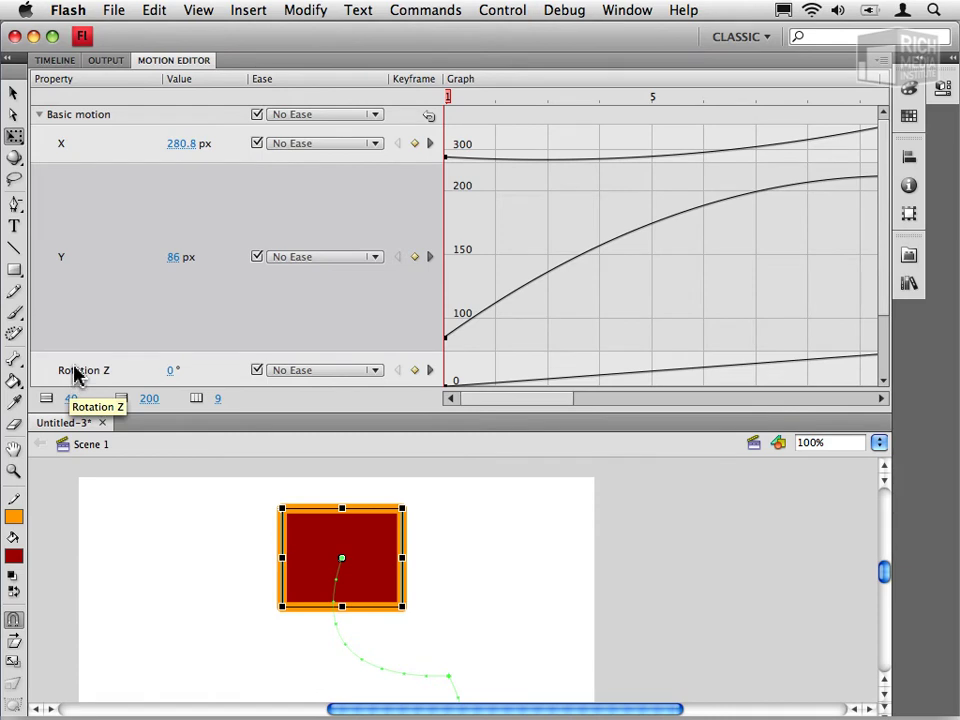
click(64, 370)
scroll(90, 280, down, 2)
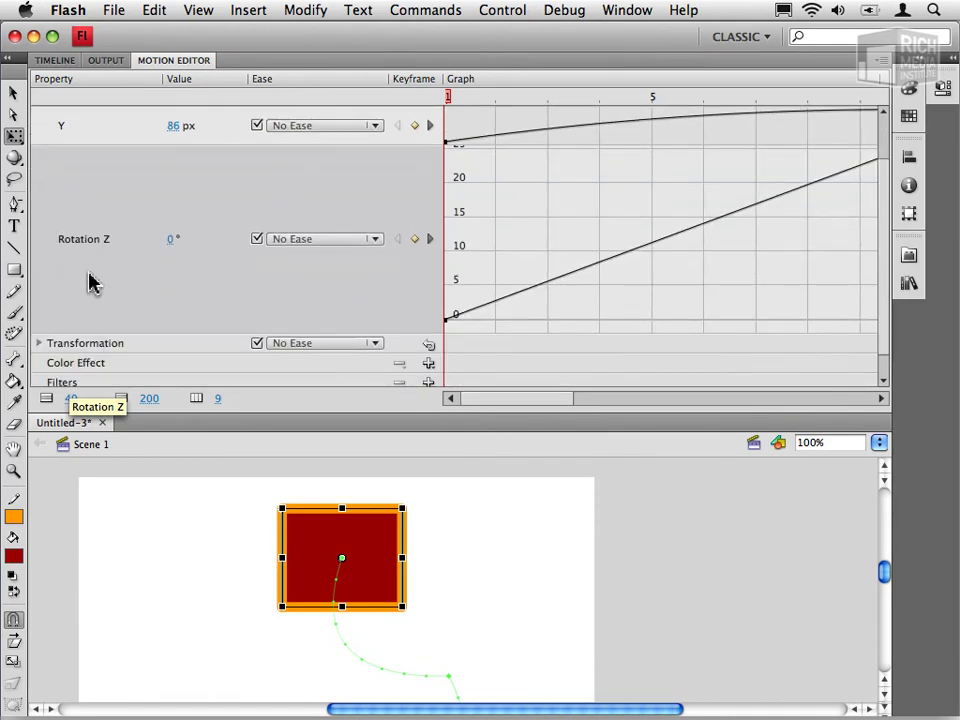
scroll(565, 205, up, 2)
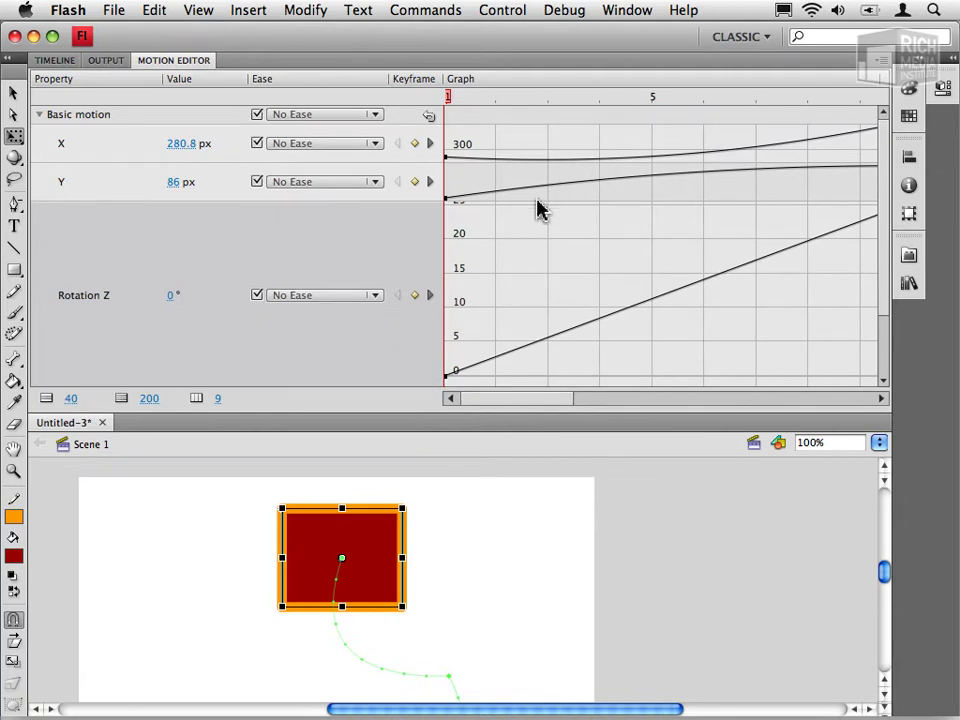
click(60, 194)
click(86, 152)
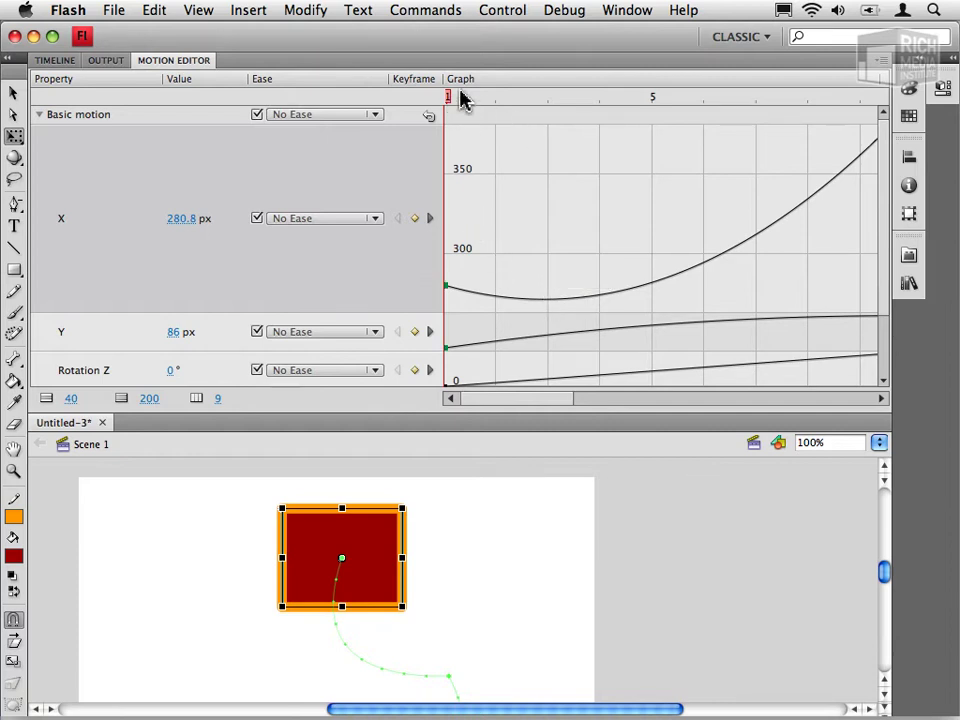
Scrub the Motion Editor playhead across frames 1, 2 and 4 to preview movement and rotation.
click(497, 97)
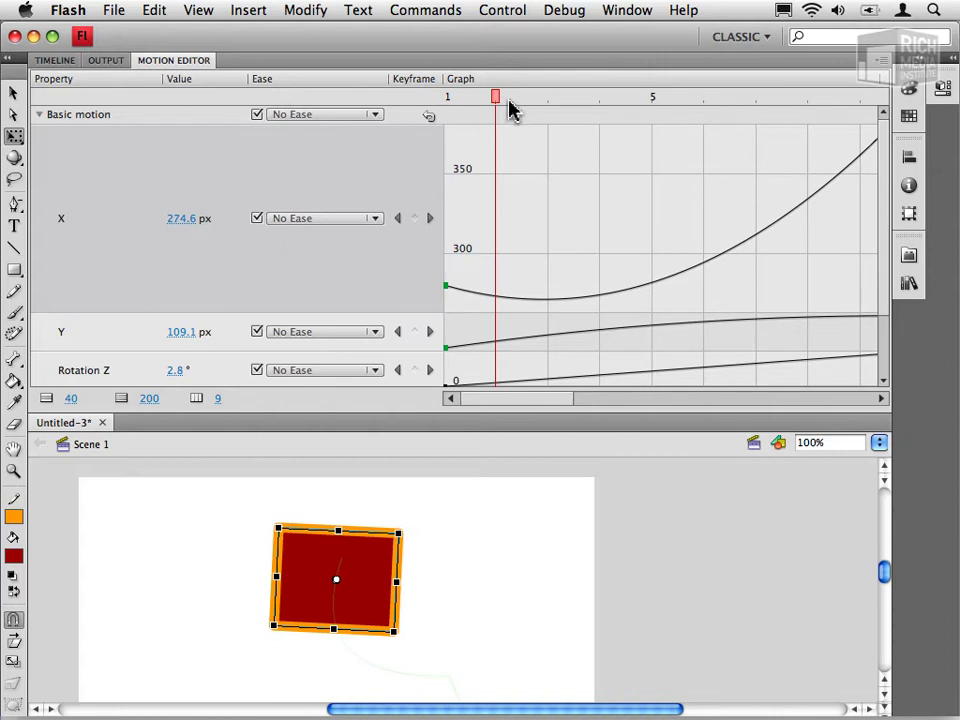
drag(510, 100, 643, 118)
drag(676, 122, 596, 171)
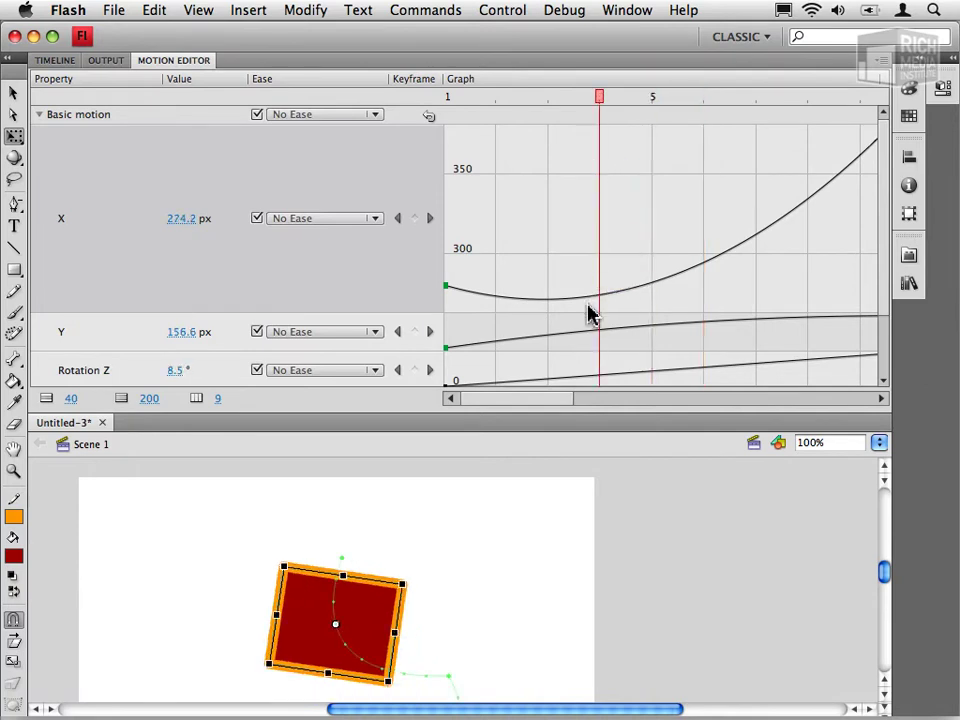
Raise the X curve so the X value at frame 5 peaks near 395 px.
mouse_move(604, 305)
drag(602, 298, 597, 250)
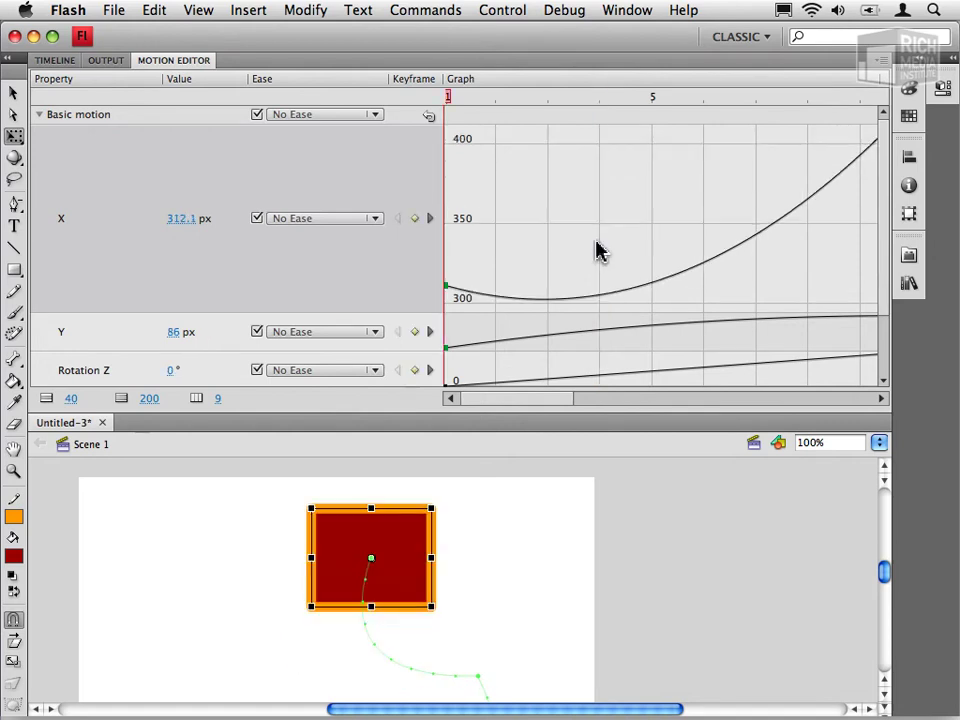
click(662, 288)
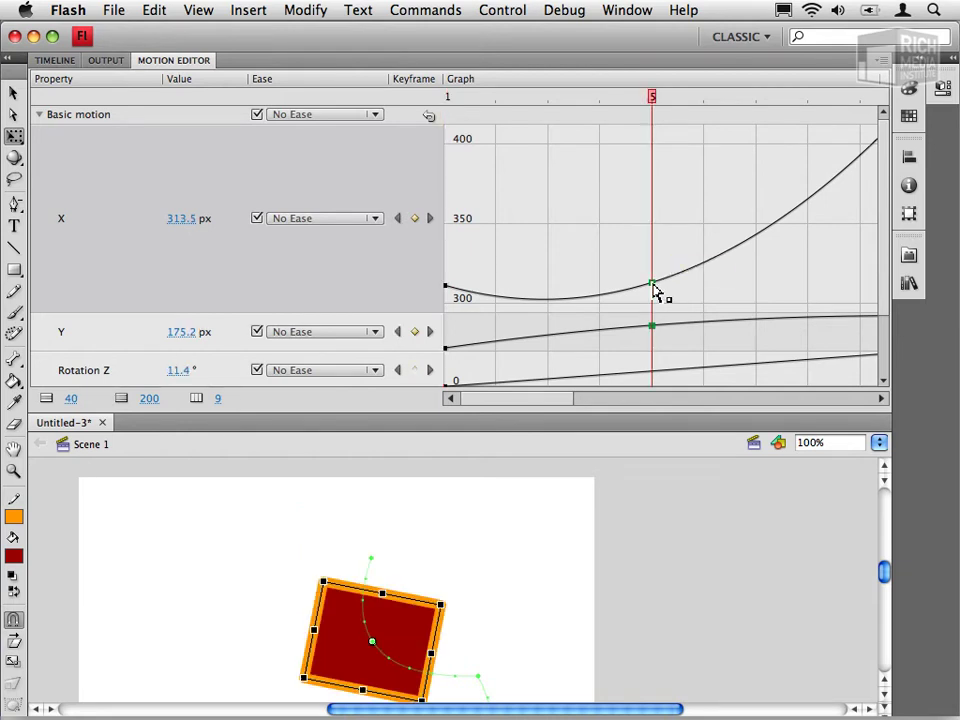
drag(654, 286, 655, 164)
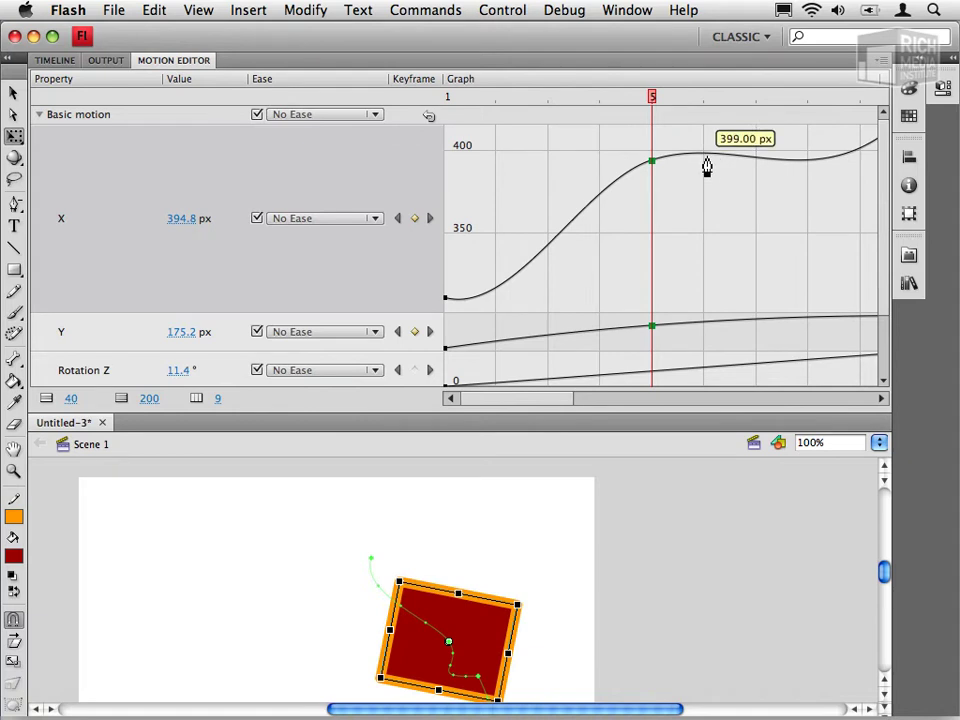
Pull the frame 6 X keyframe down to 324.4 px and scrub back to preview.
click(704, 164)
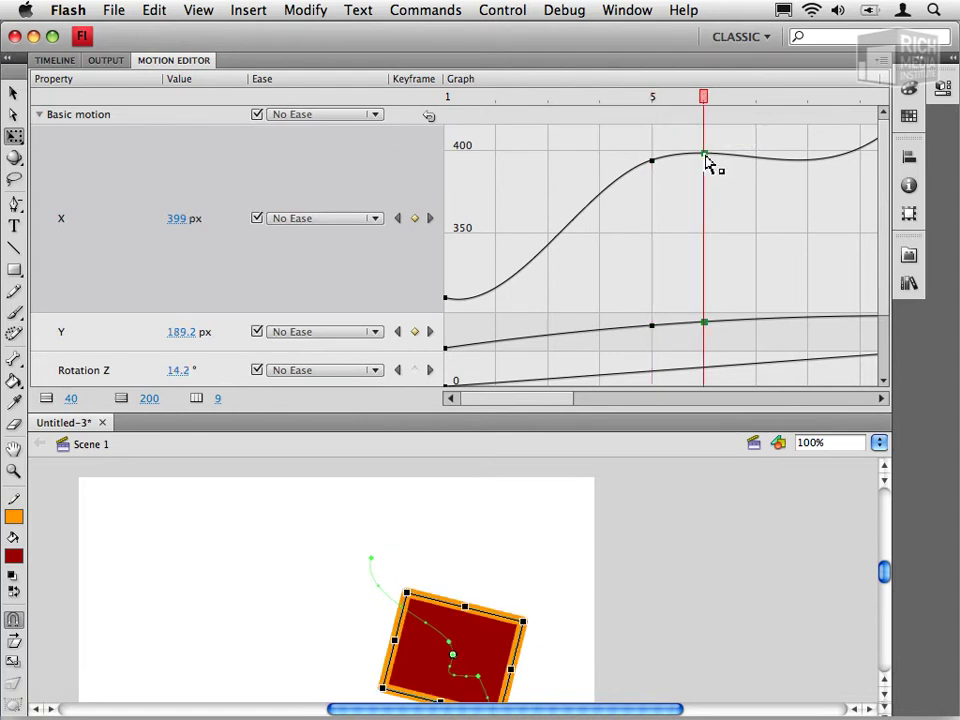
drag(707, 164, 707, 286)
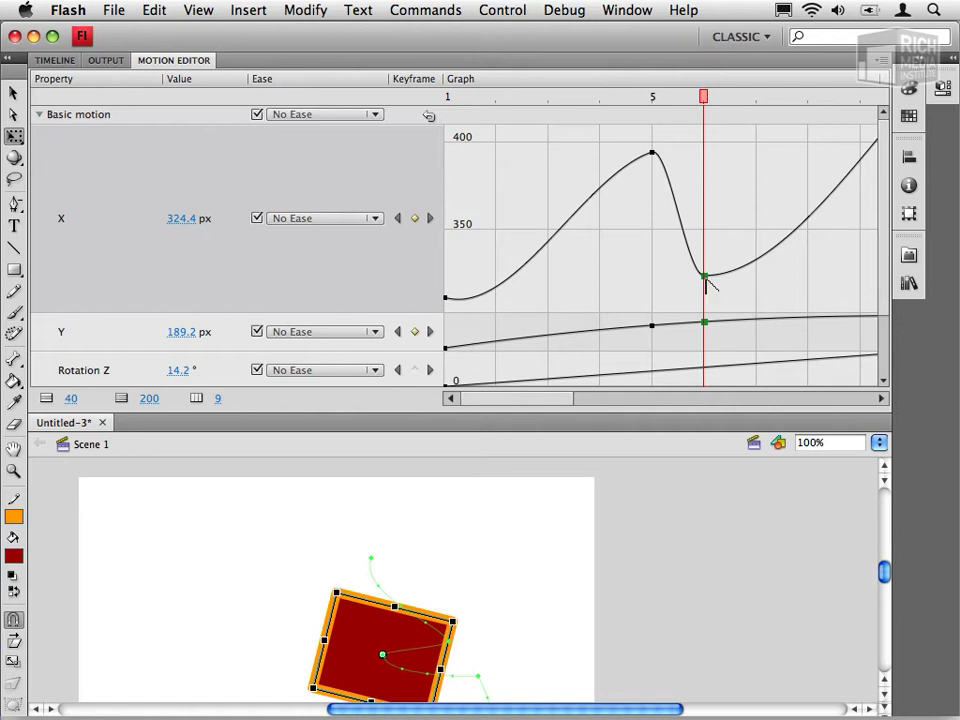
key(comma)
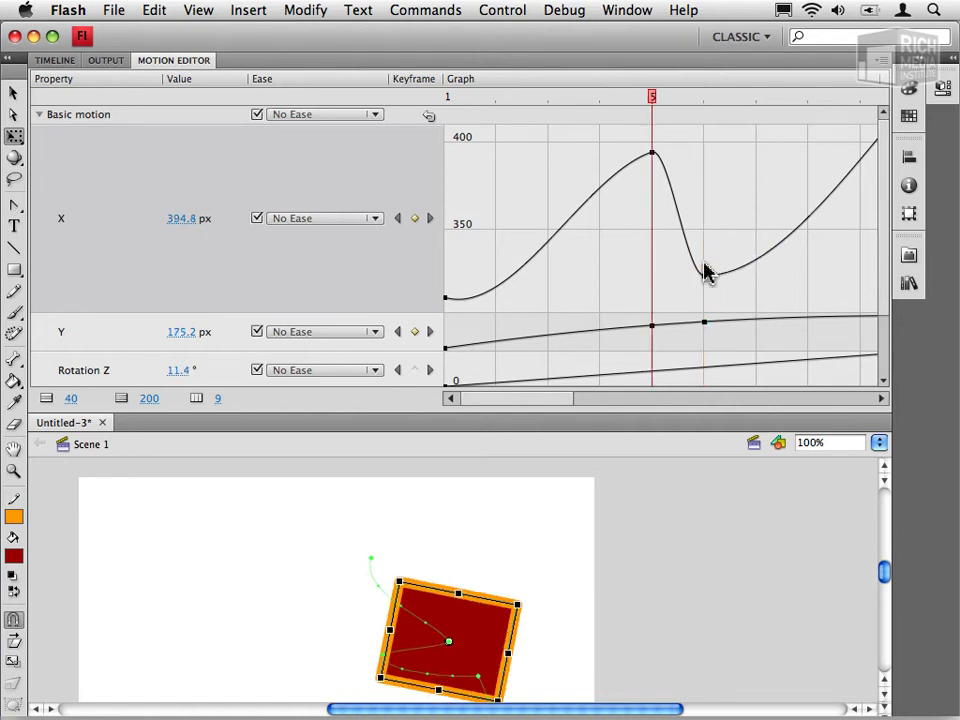
click(700, 113)
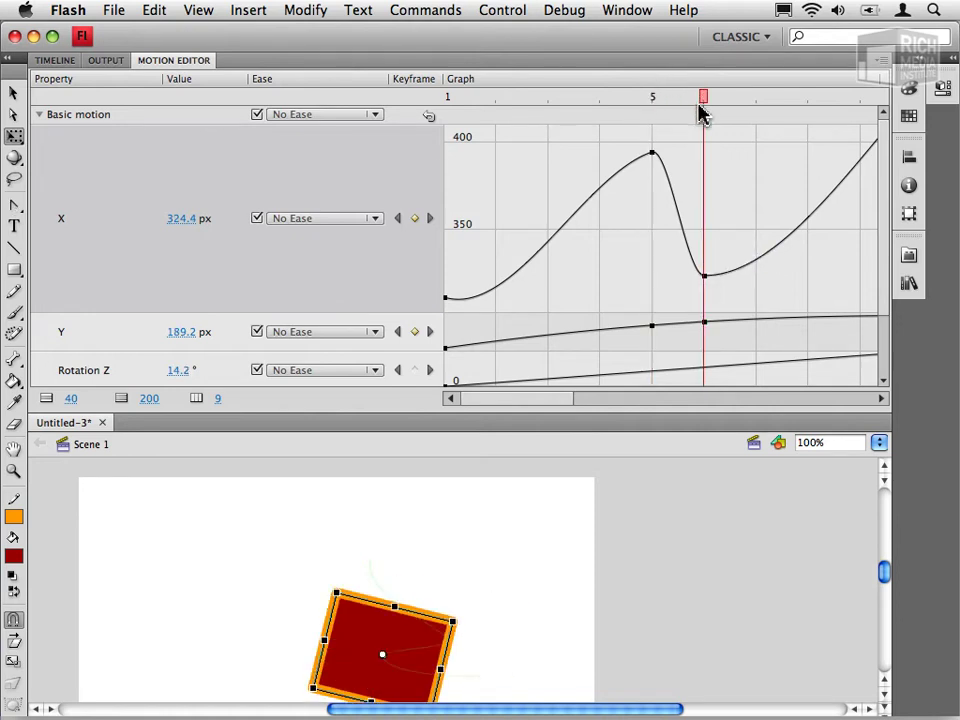
drag(700, 113, 506, 139)
click(656, 148)
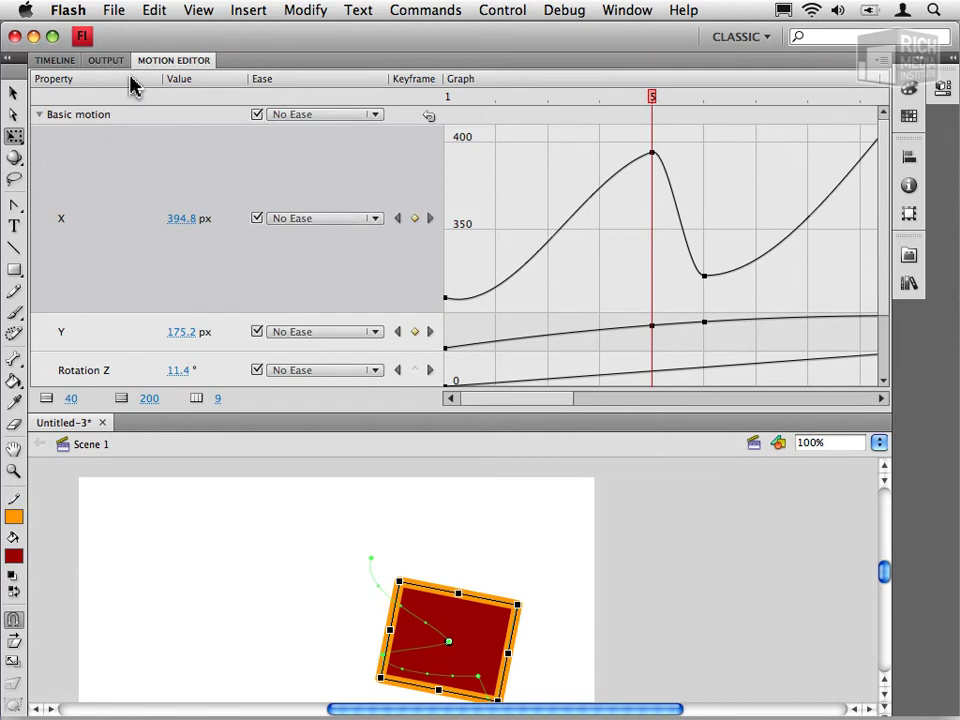
Return to the Timeline and shrink the frames area to show the full stage and path.
click(55, 61)
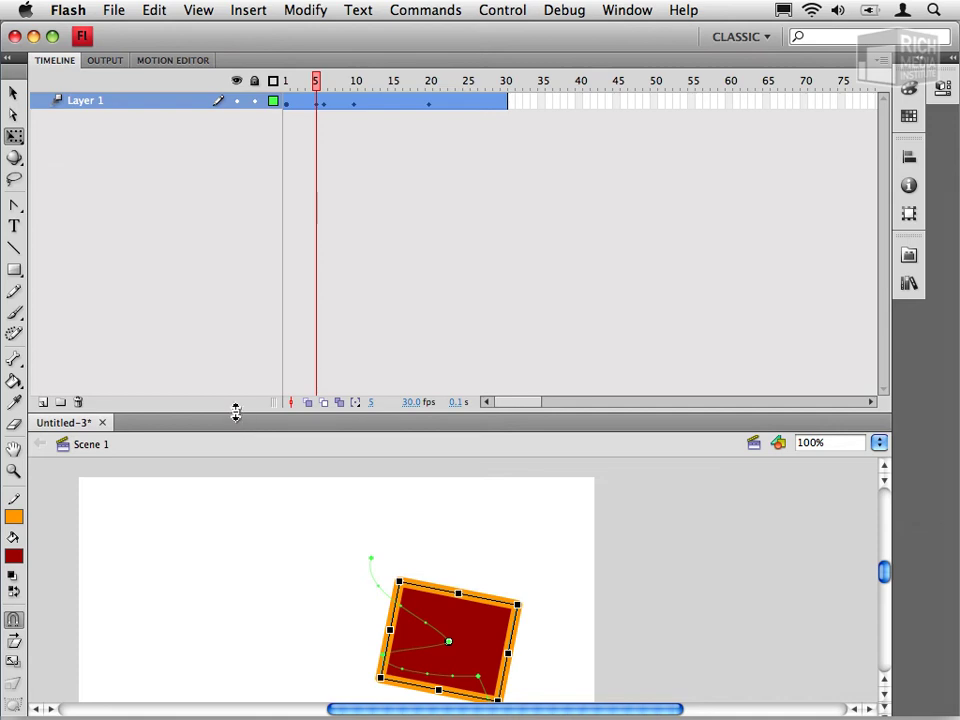
drag(234, 410, 227, 206)
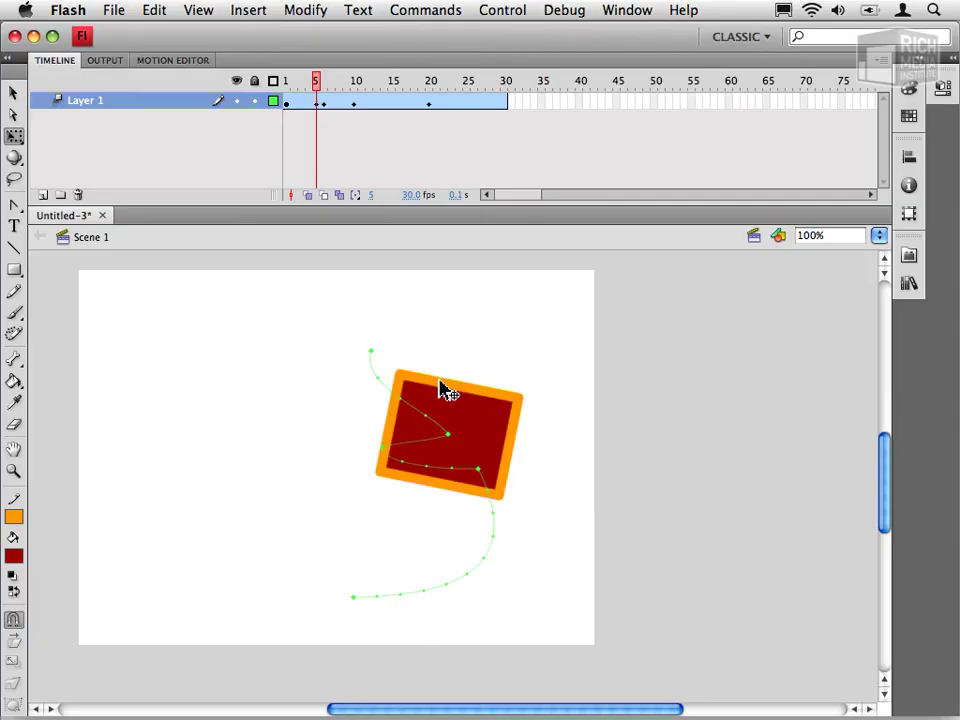
Tilt the rectangle with the 3D Rotation Tool into a thin skewed parallelogram.
click(15, 163)
click(462, 430)
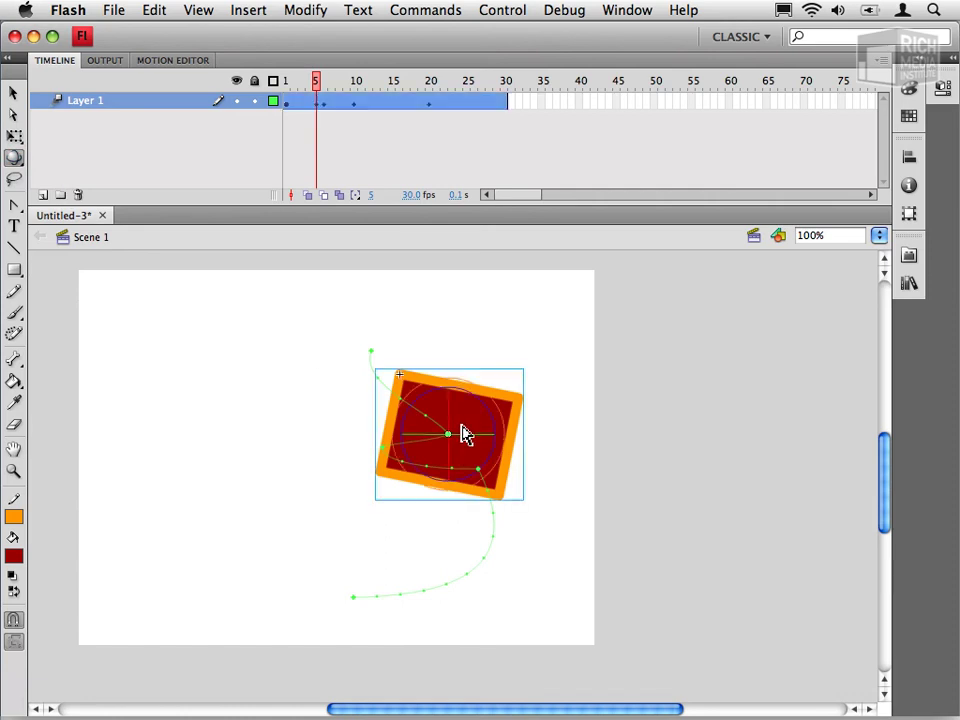
mouse_move(456, 422)
mouse_down()
mouse_move(480, 437)
mouse_move(464, 484)
mouse_up()
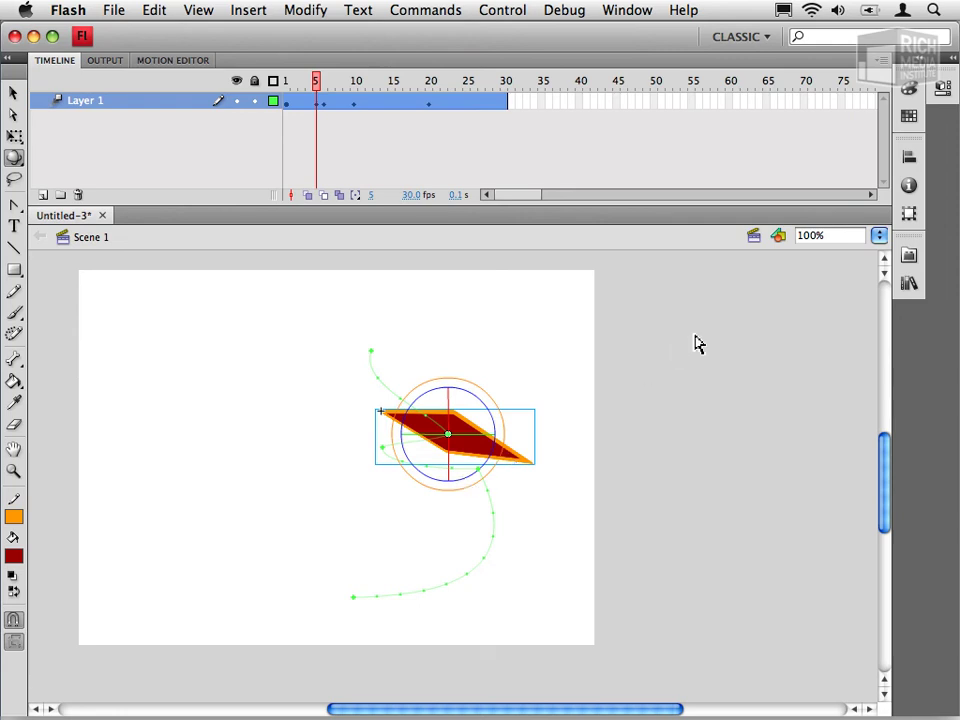
Add a Drop Shadow filter with 149% strength, 240° angle and 56 px distance.
click(940, 68)
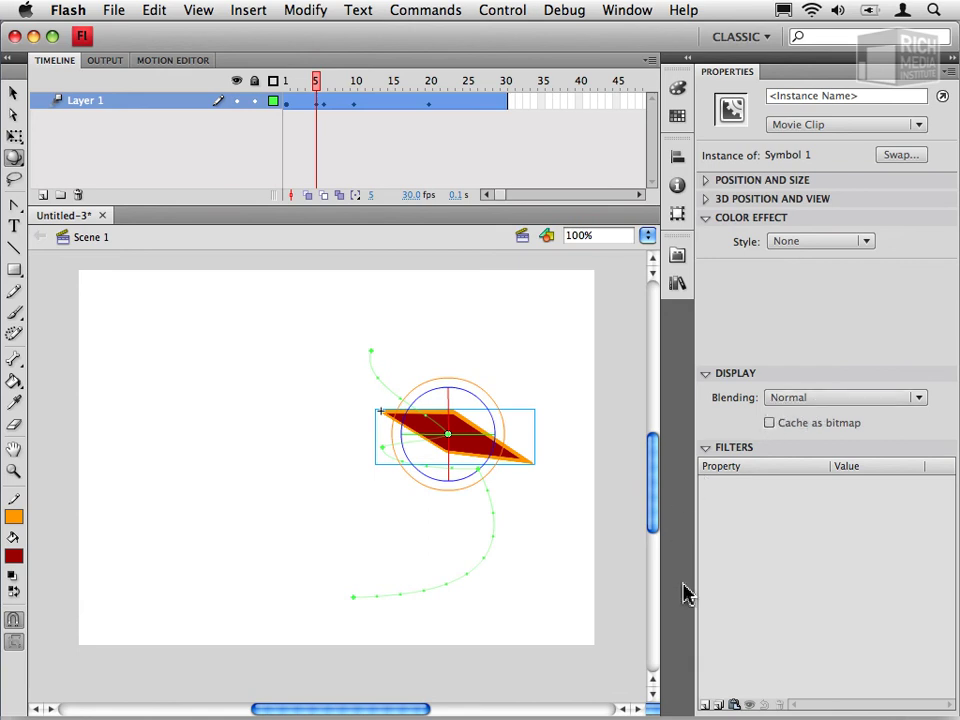
click(705, 704)
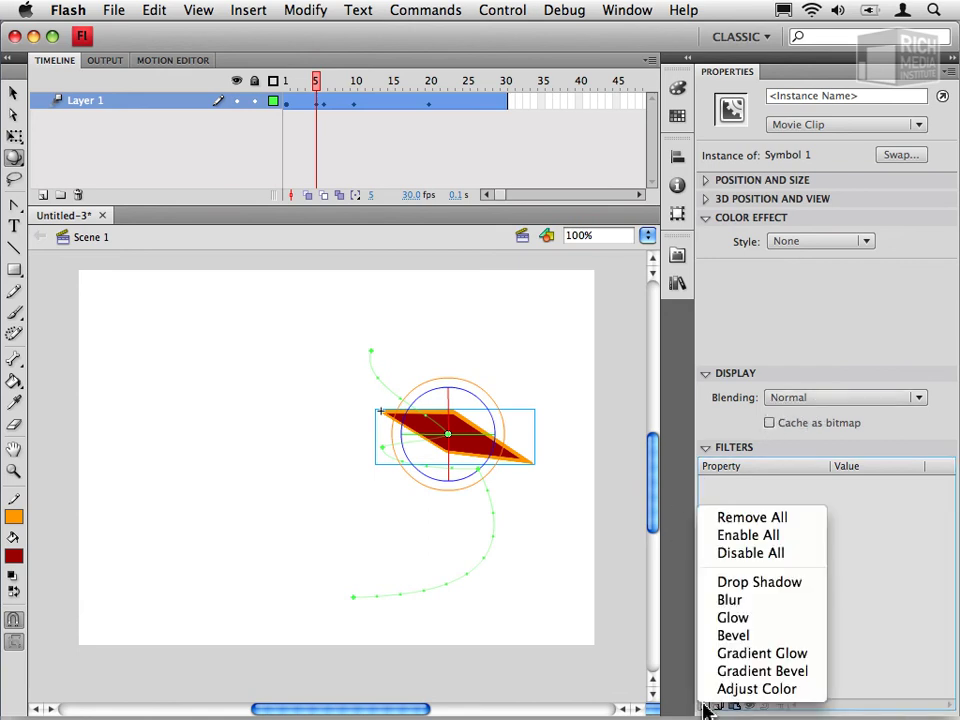
click(738, 584)
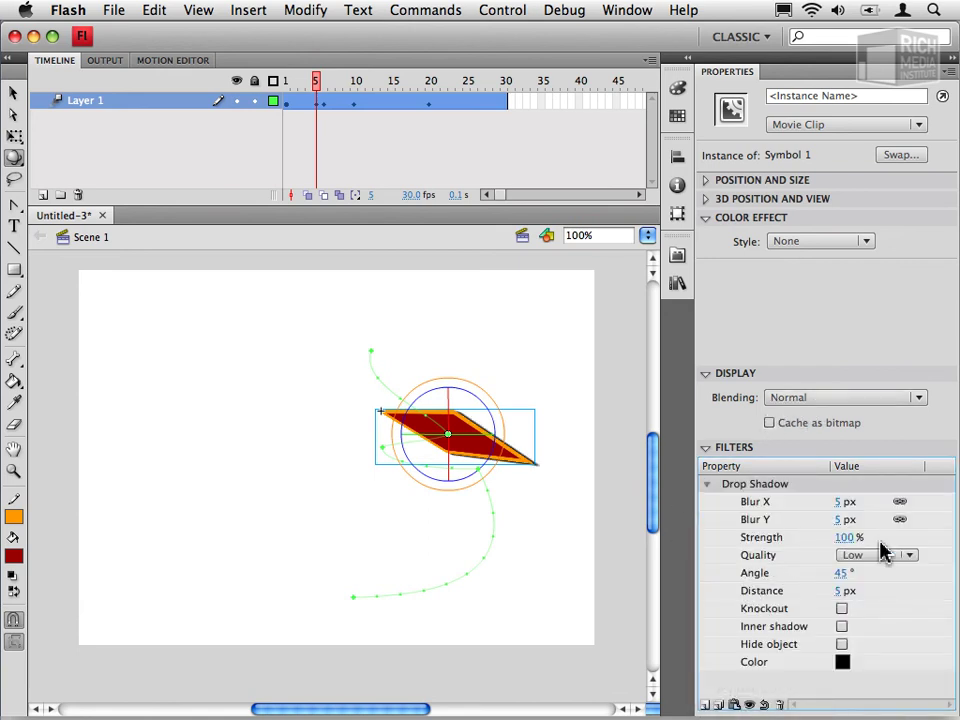
drag(840, 537, 735, 589)
drag(835, 597, 889, 540)
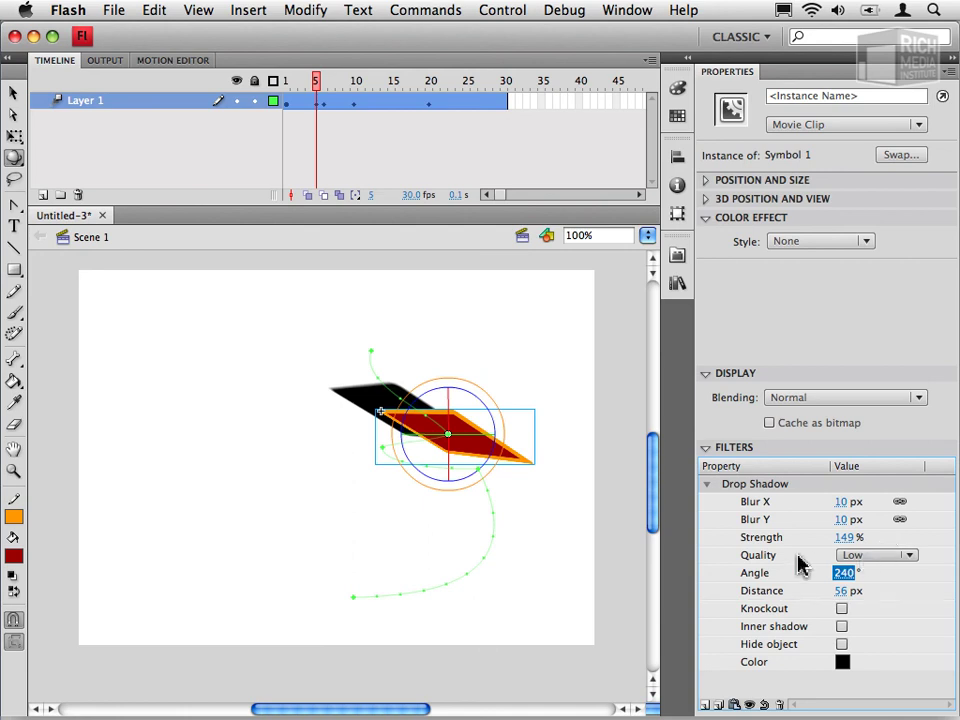
Add a Blur filter of 29 px below the drop shadow and preview earlier frames.
click(704, 705)
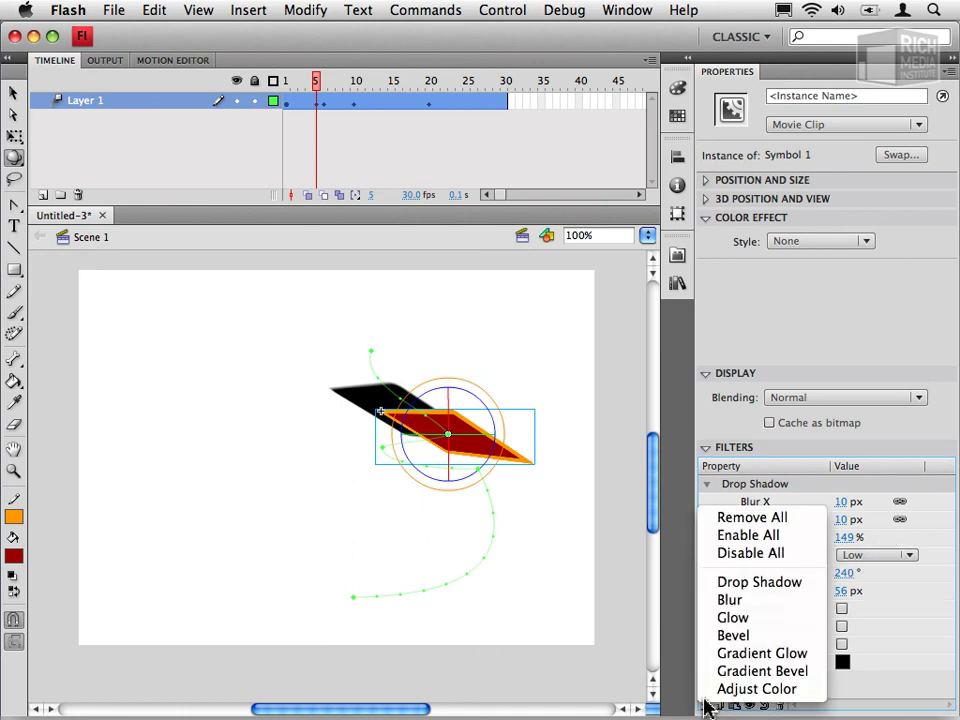
click(733, 600)
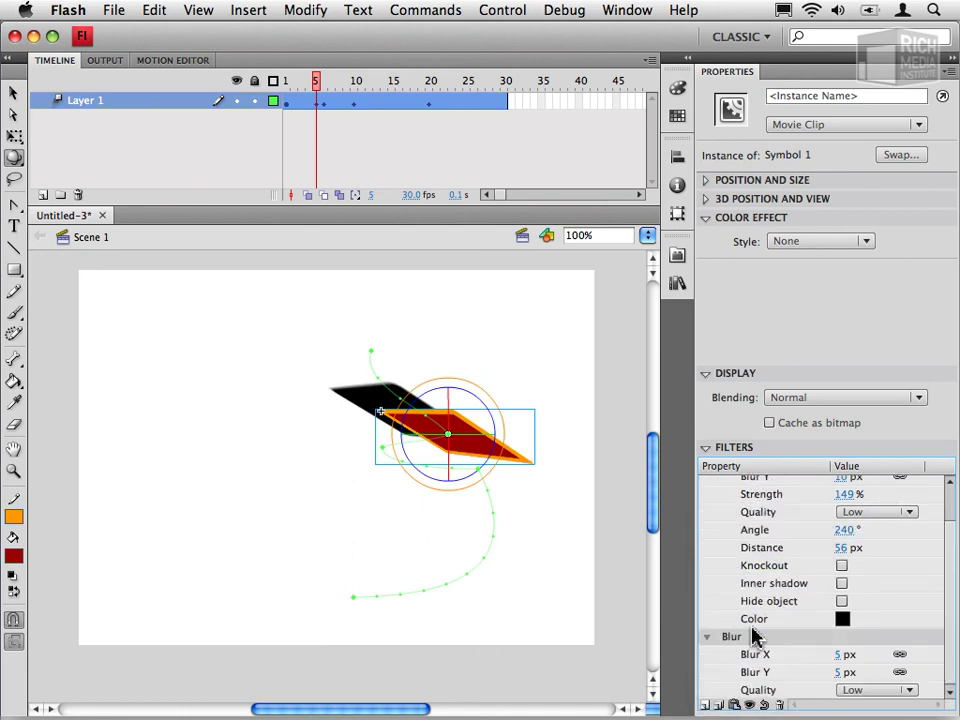
drag(838, 655, 866, 652)
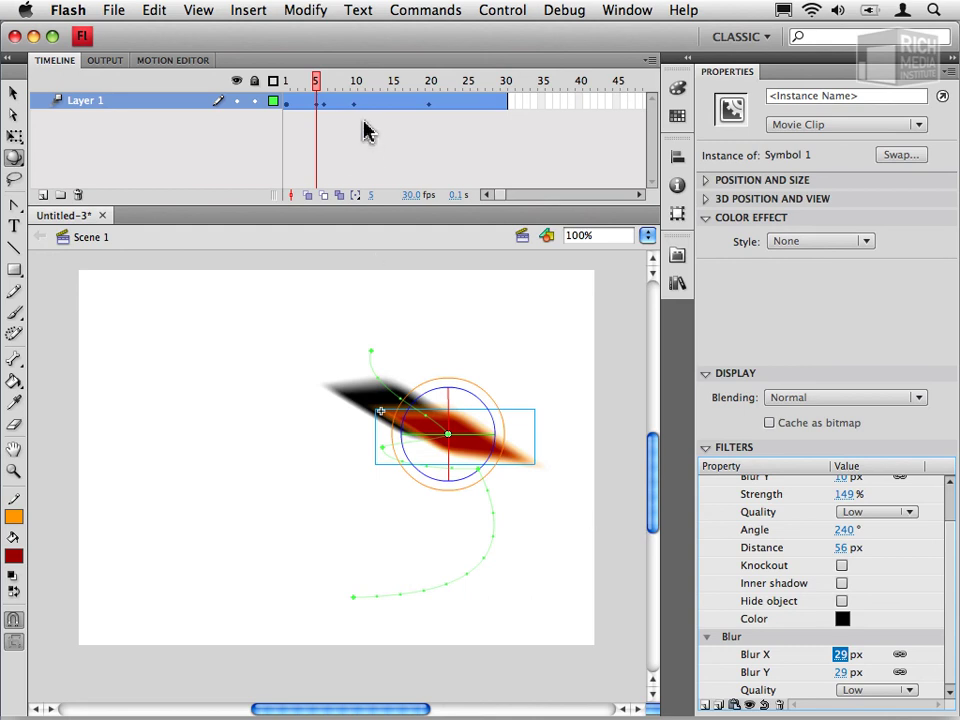
drag(316, 82, 356, 96)
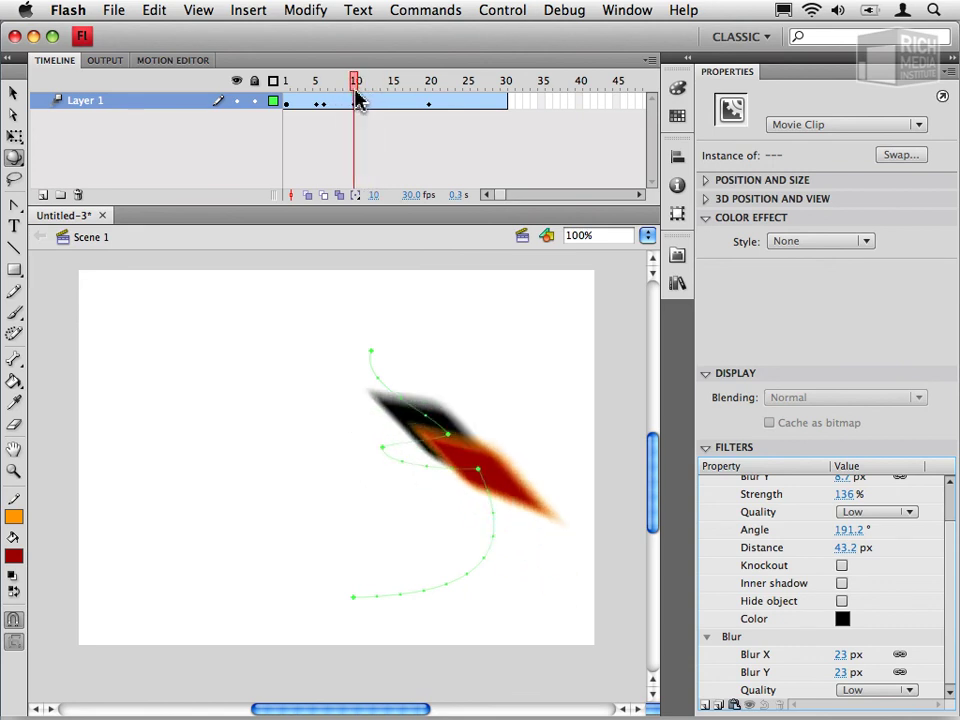
At frame 10, rotate the clip nearly flat, then move it toward the viewer and upward.
click(507, 492)
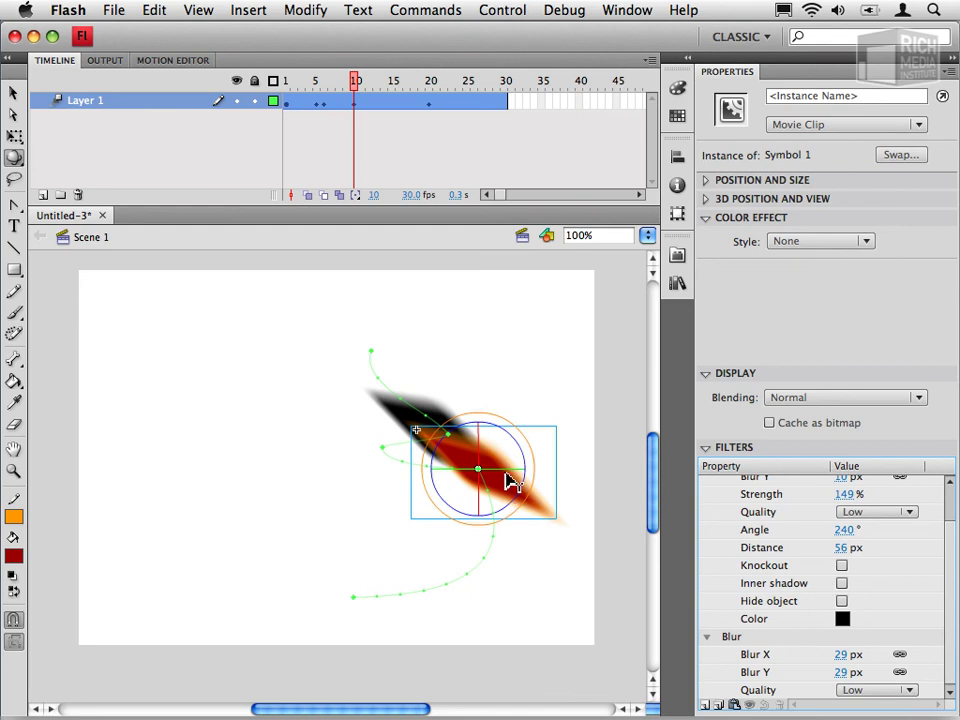
drag(507, 482, 499, 452)
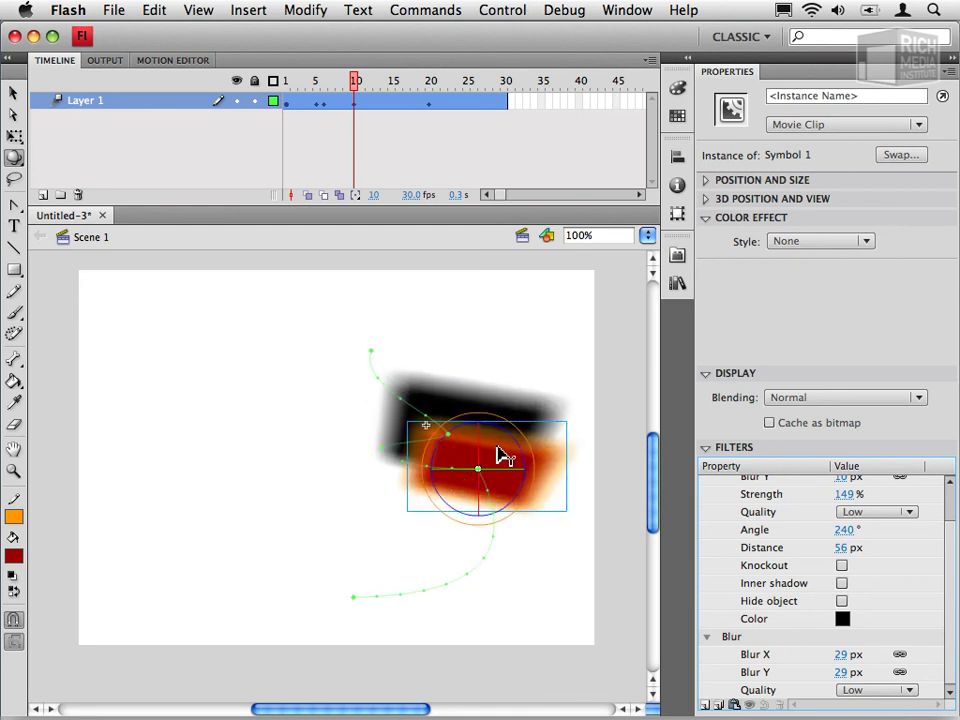
click(13, 157)
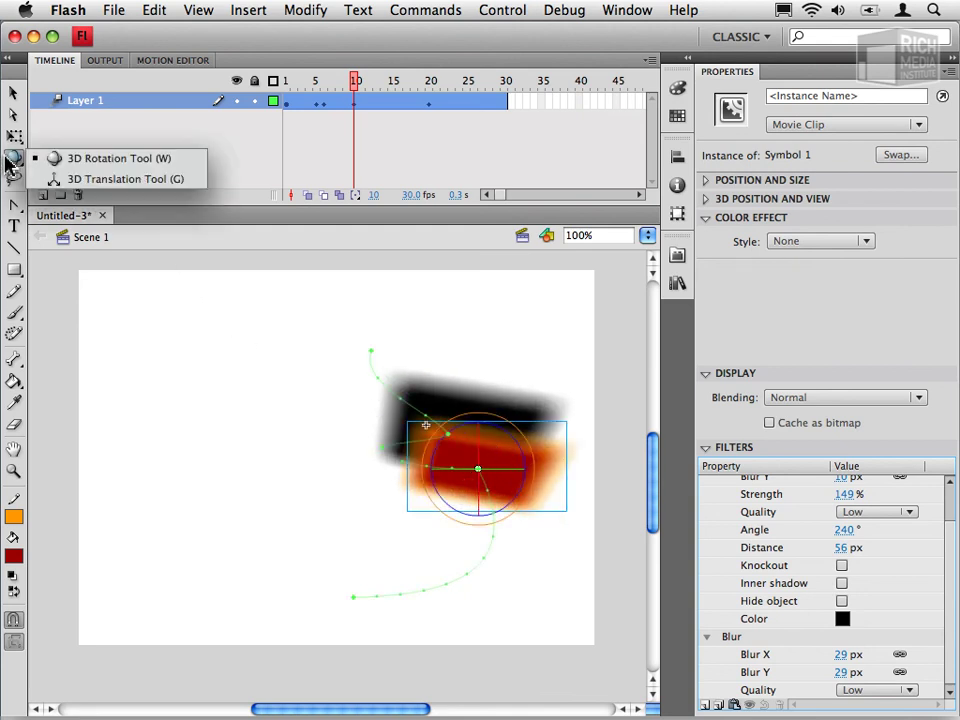
click(85, 183)
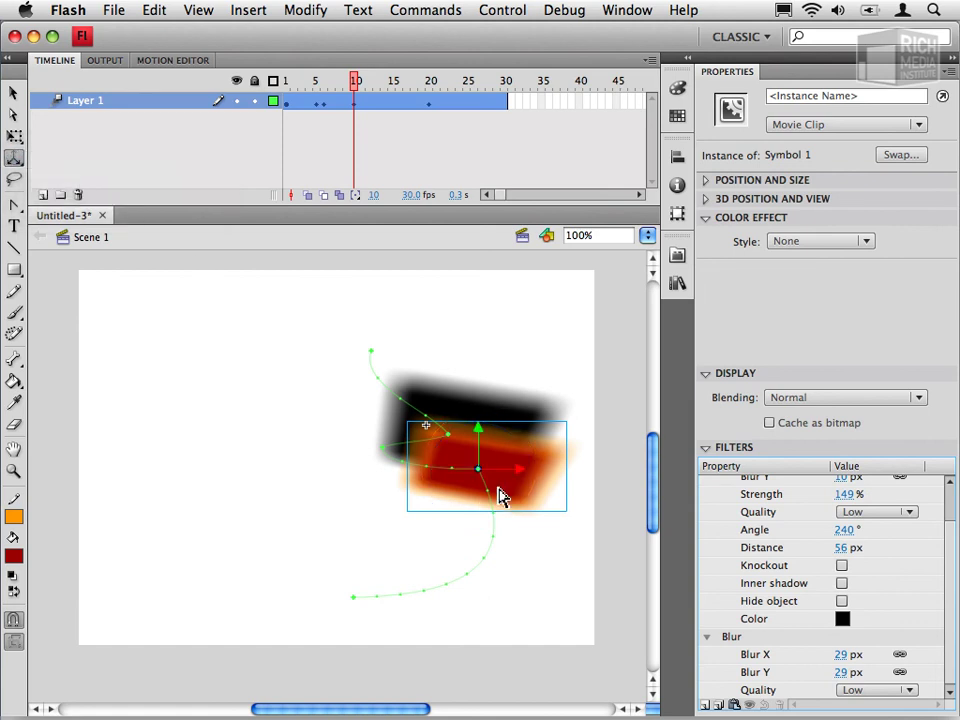
drag(480, 478, 480, 613)
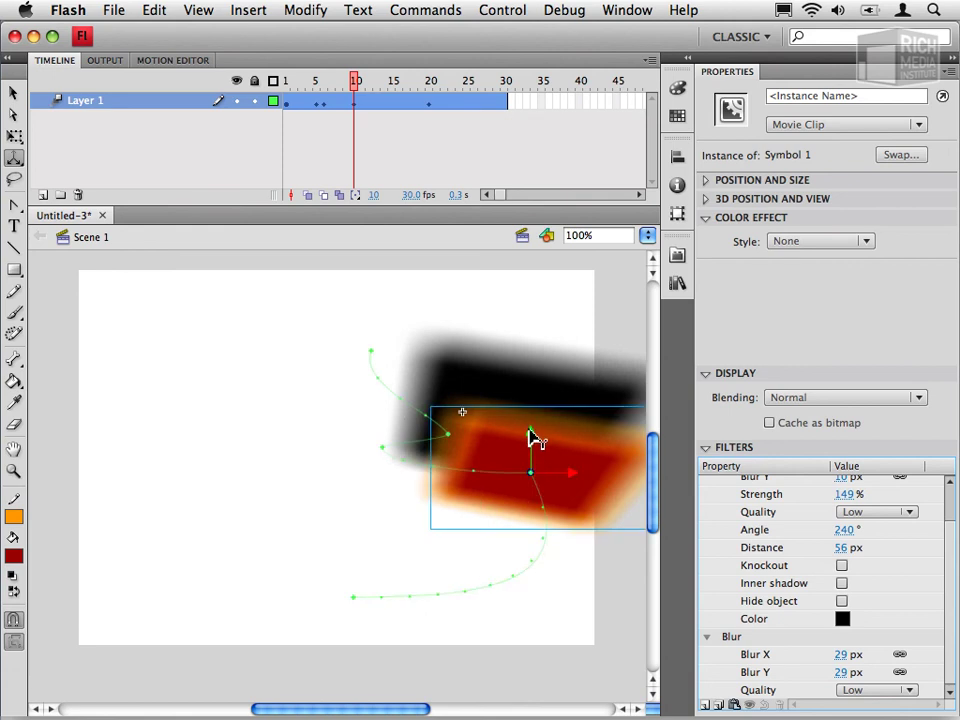
drag(535, 440, 531, 338)
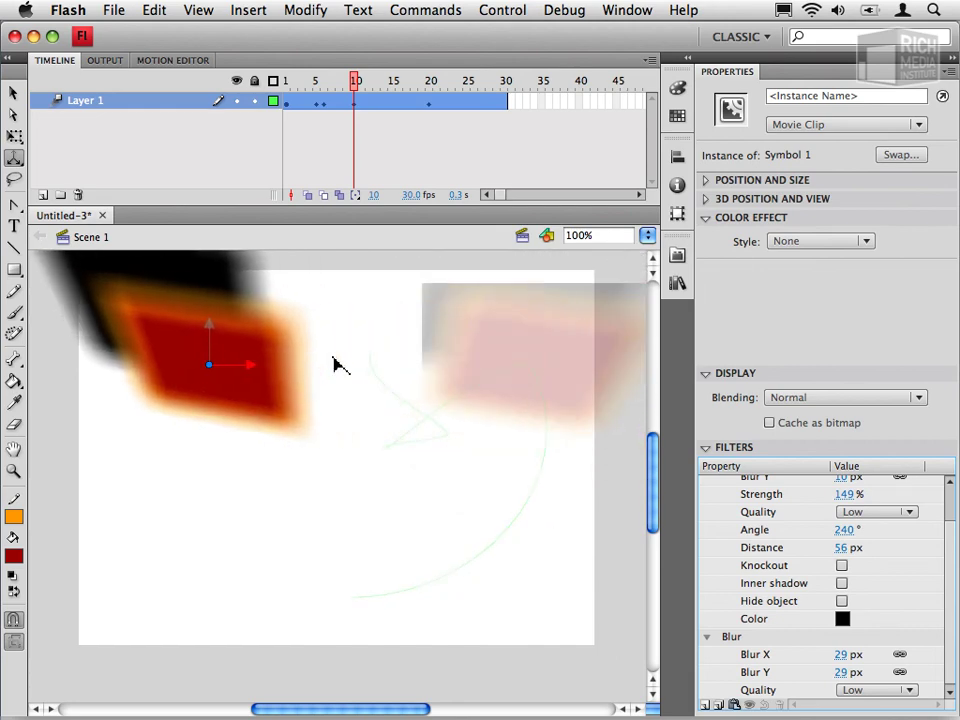